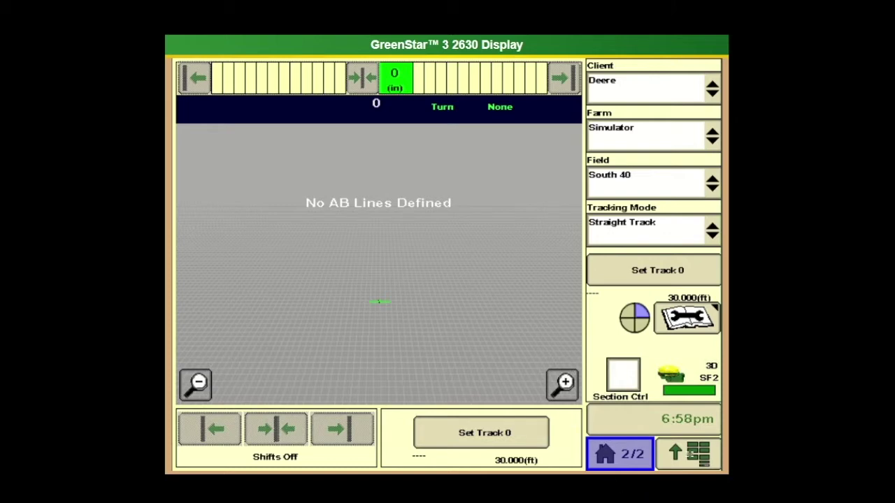
Step: Open the GreenStar application's Resources page from the main menu
left_click(692, 453)
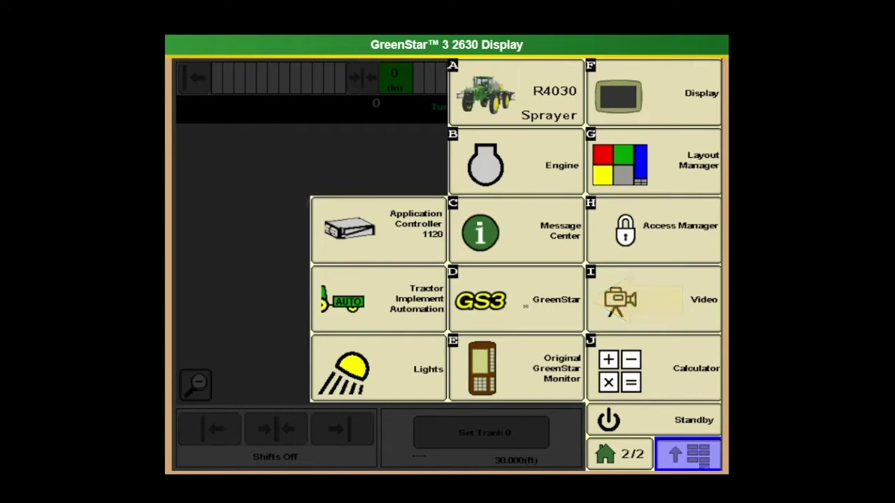
left_click(515, 298)
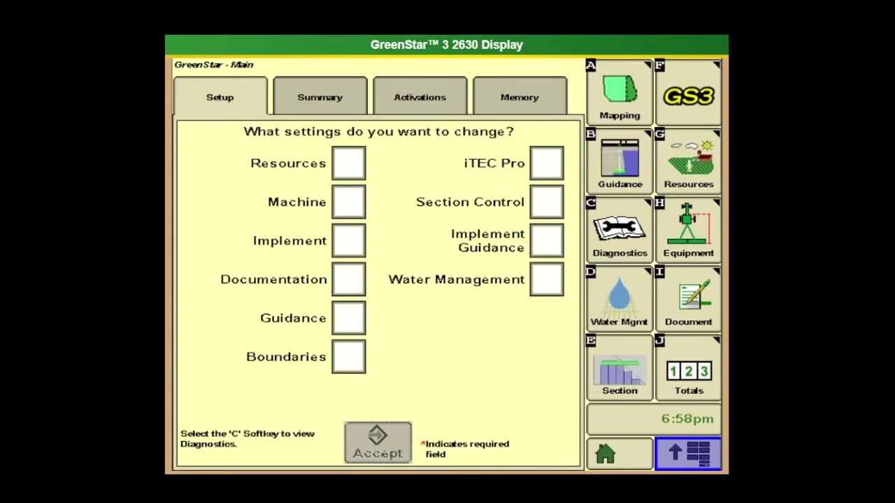
left_click(693, 160)
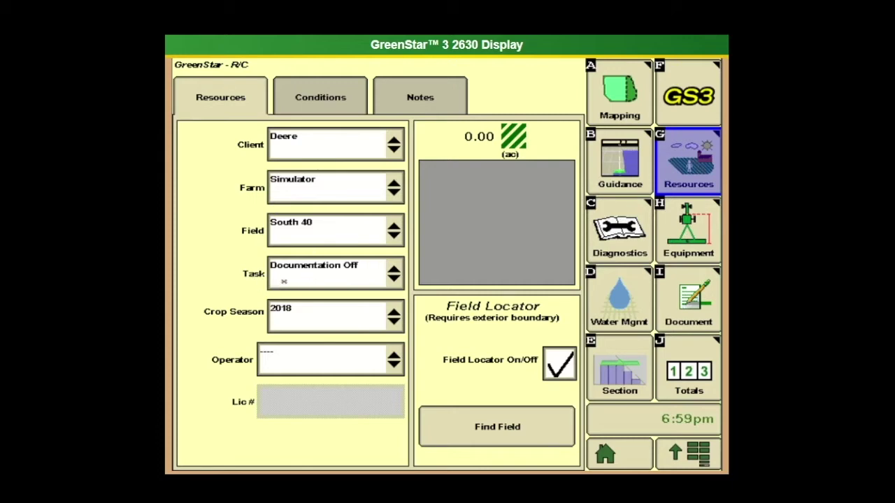
Step: Set the task to Post-emerge Spraying and the crop season to 2021
left_click(297, 275)
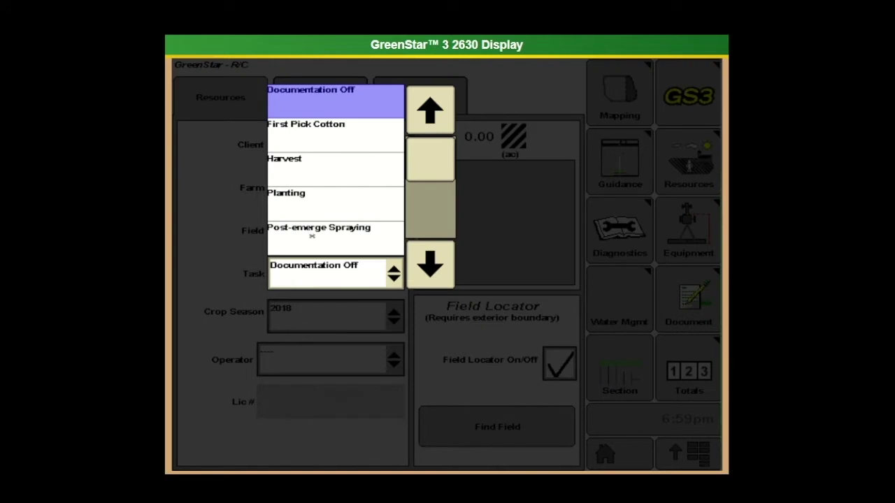
left_click(358, 237)
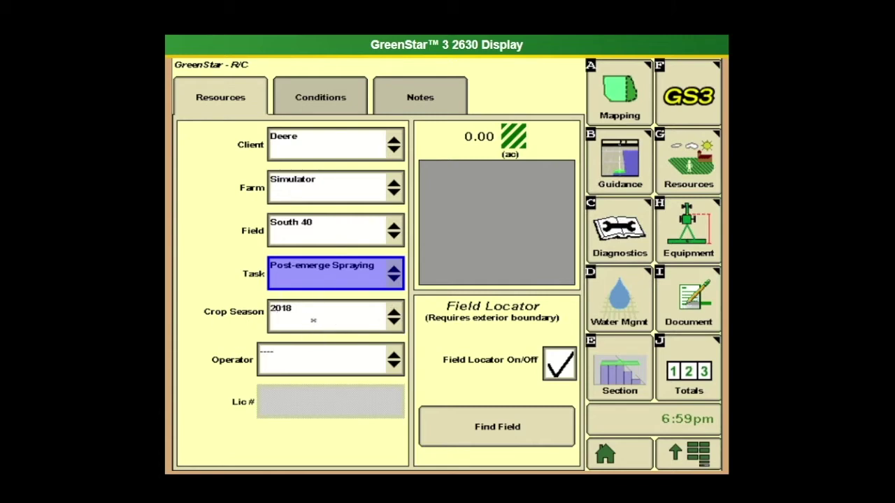
left_click(314, 321)
left_click(312, 283)
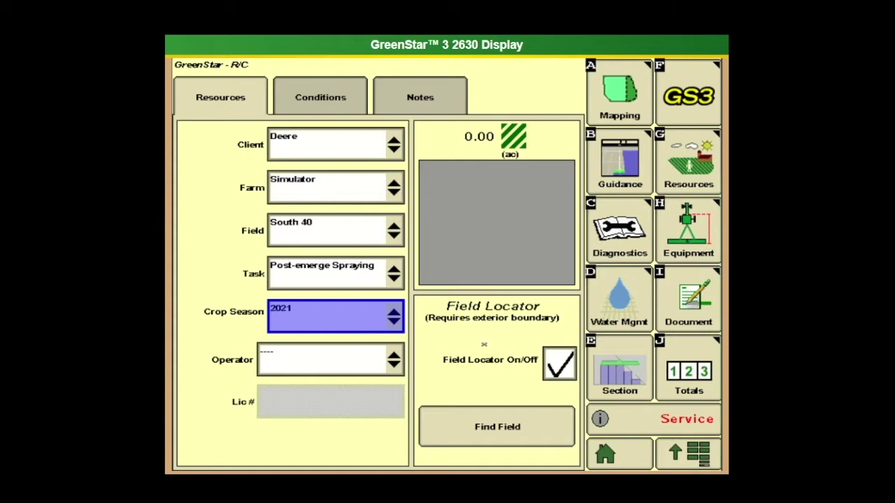
Step: Review the Conditions and Notes tabs, then go to the Equipment settings
left_click(330, 102)
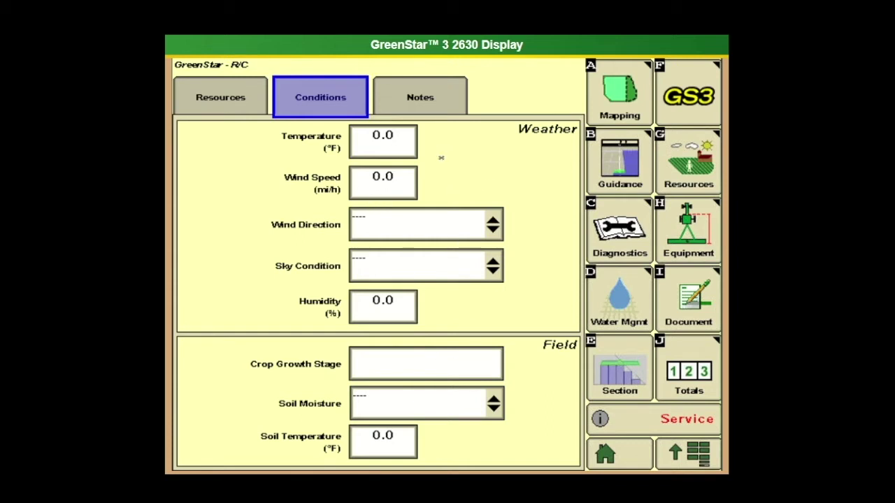
left_click(430, 100)
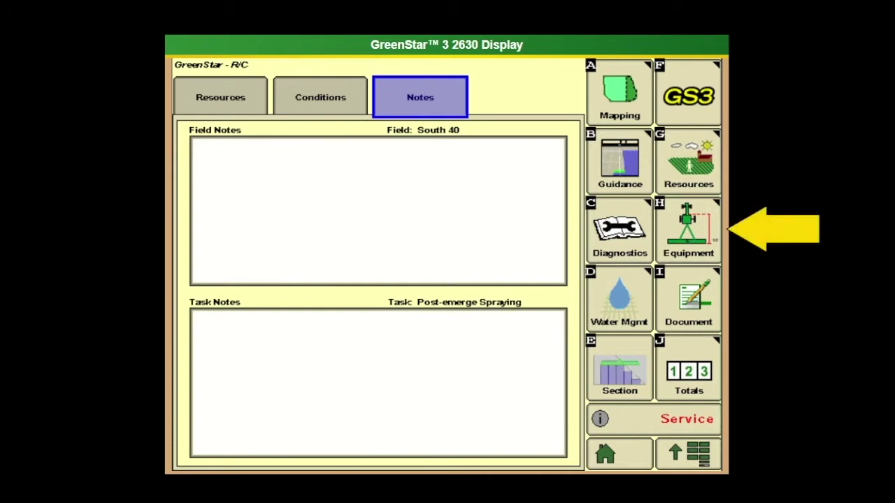
left_click(689, 231)
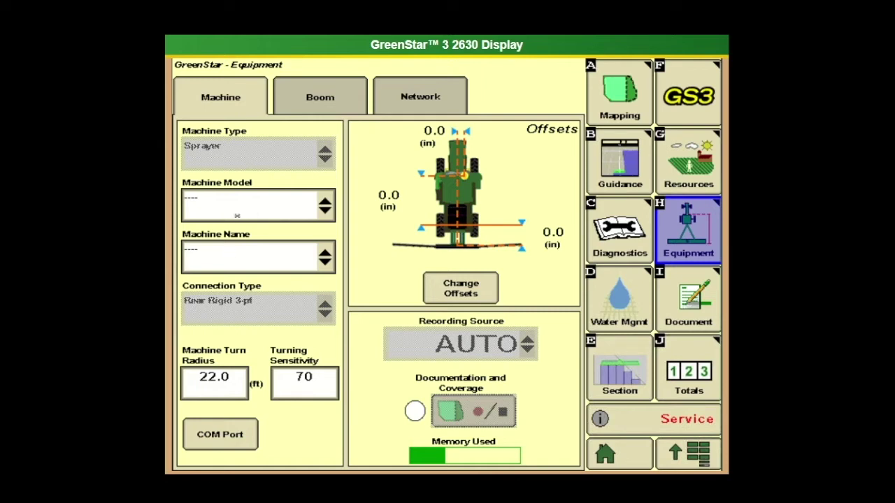
Step: Choose machine model 4x40 and machine name 4940, then bring up the machine offsets
left_click(258, 207)
left_click(221, 274)
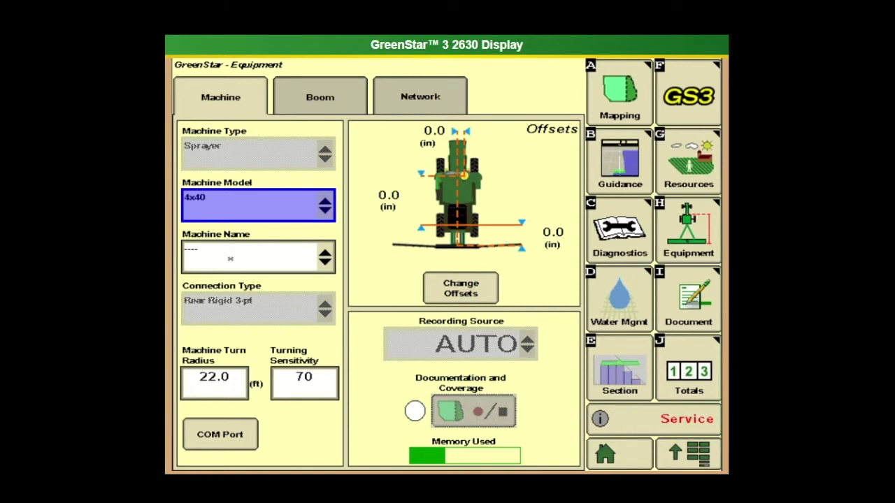
left_click(230, 259)
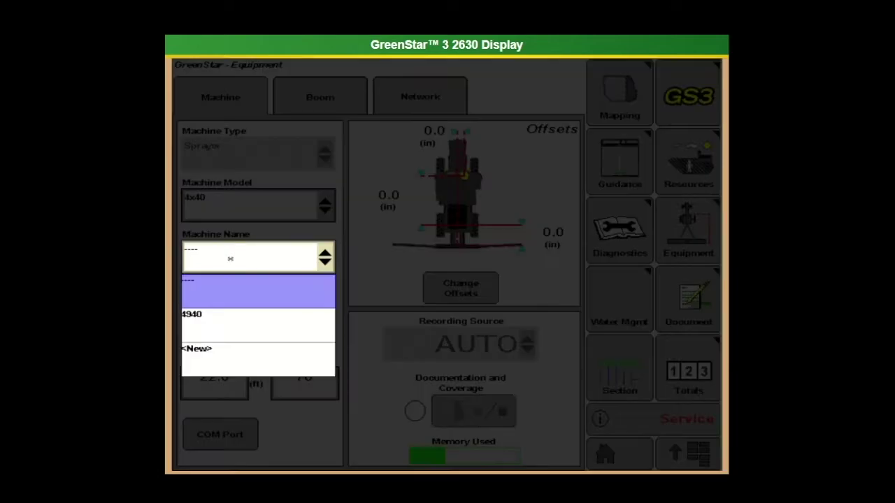
left_click(230, 325)
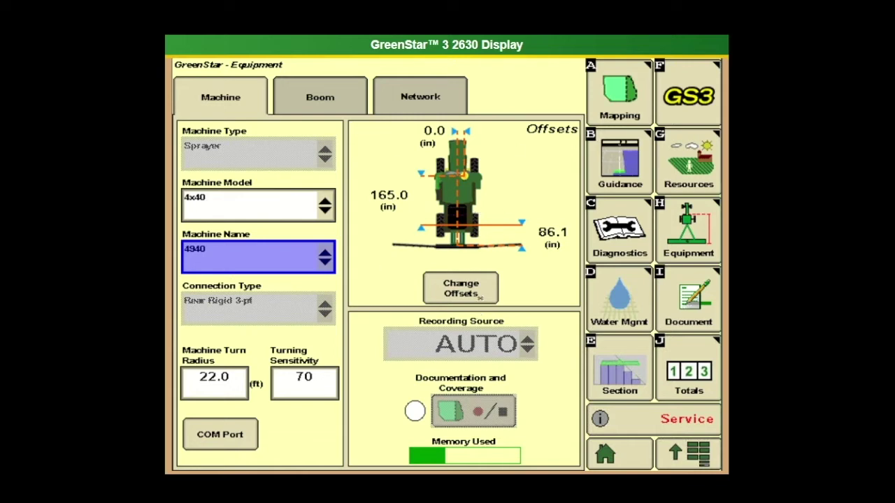
left_click(475, 294)
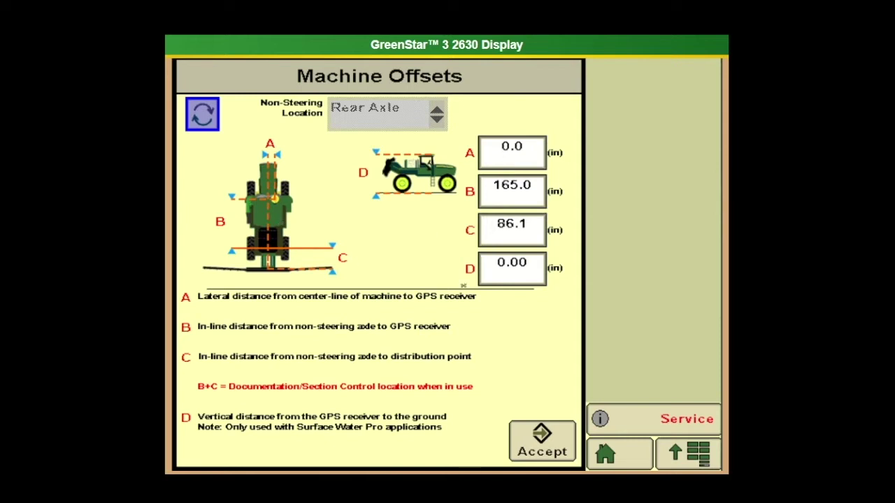
Step: Accept the 165.0 and 86.1 in machine offsets and switch to the Boom tab
left_click(542, 435)
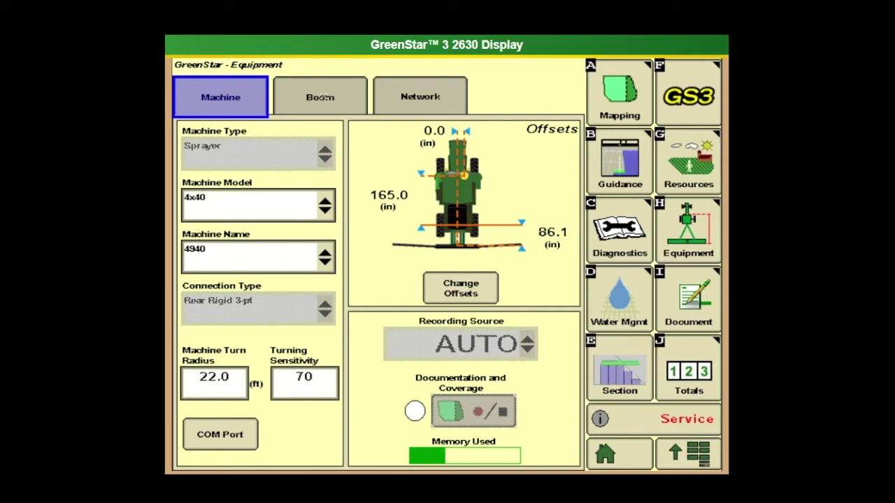
left_click(320, 97)
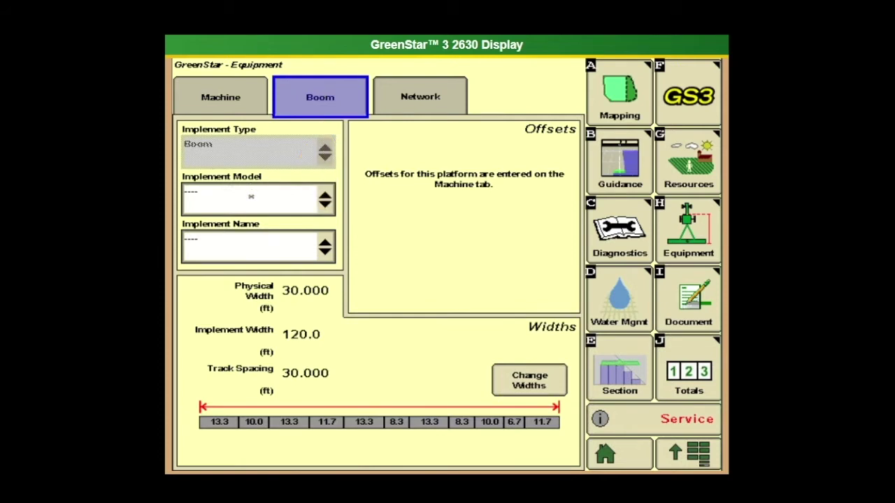
Step: Create a new boom implement name '120ft' on the on-screen keyboard
left_click(252, 194)
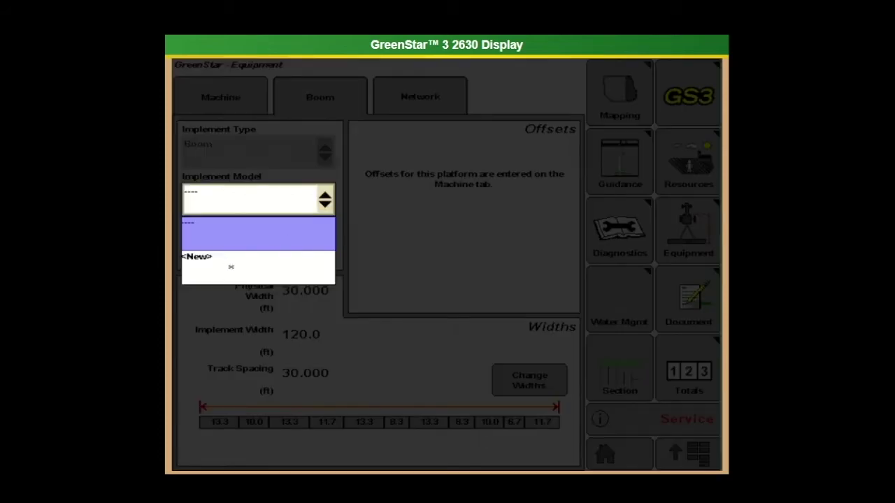
left_click(379, 334)
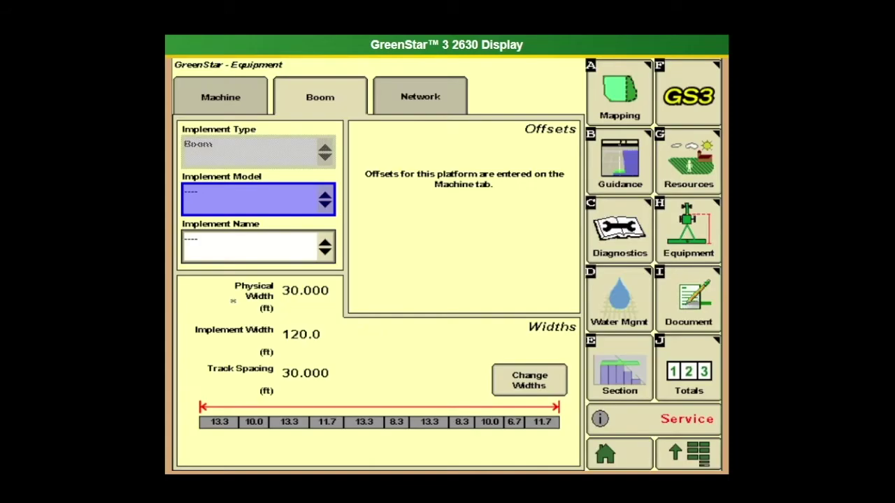
left_click(274, 251)
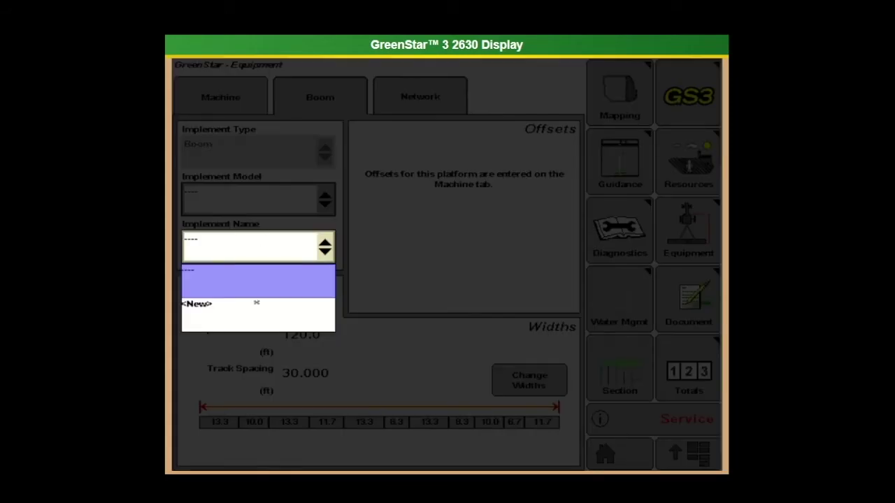
left_click(256, 316)
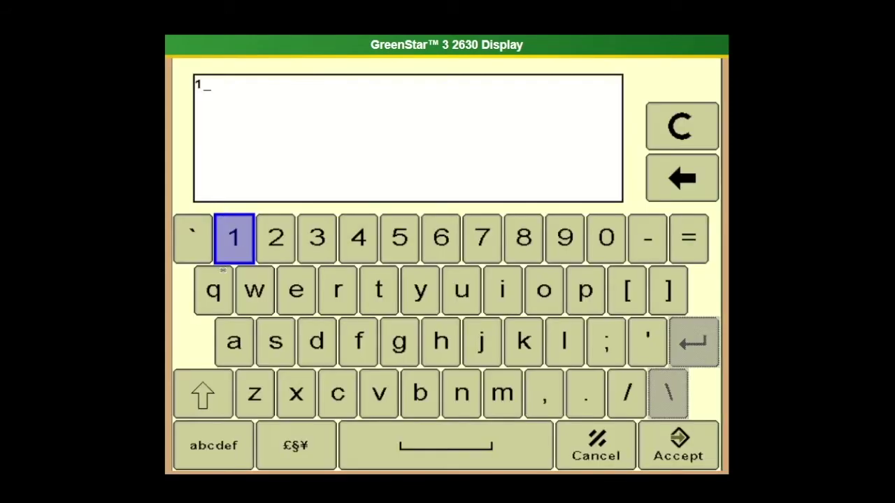
left_click(664, 169)
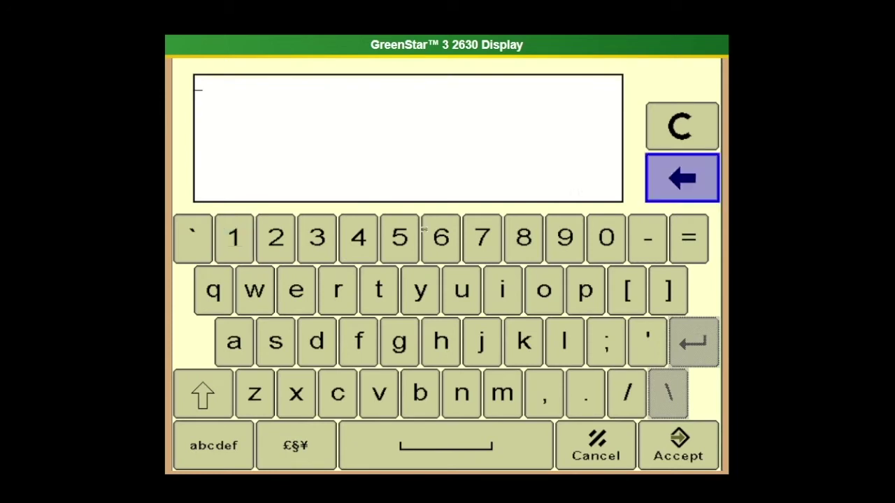
left_click(260, 238)
left_click(682, 178)
left_click(234, 237)
left_click(275, 237)
left_click(606, 237)
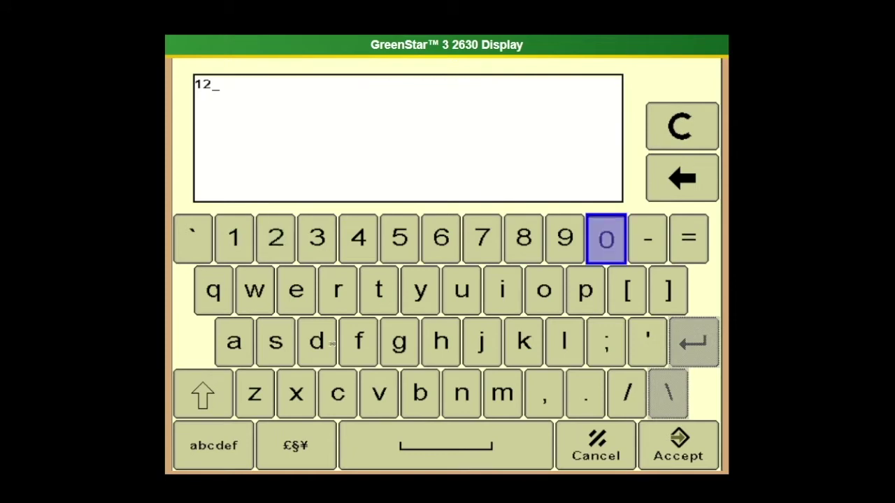
double_click(360, 341)
left_click(682, 178)
left_click(378, 290)
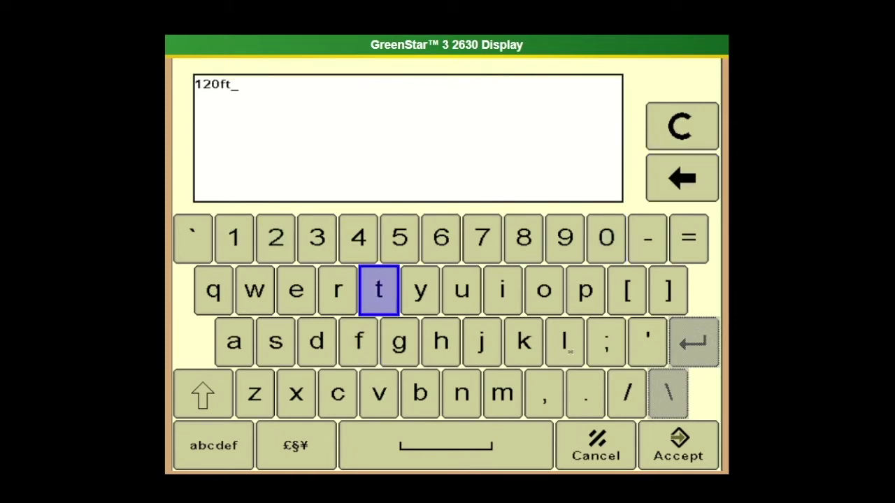
left_click(676, 458)
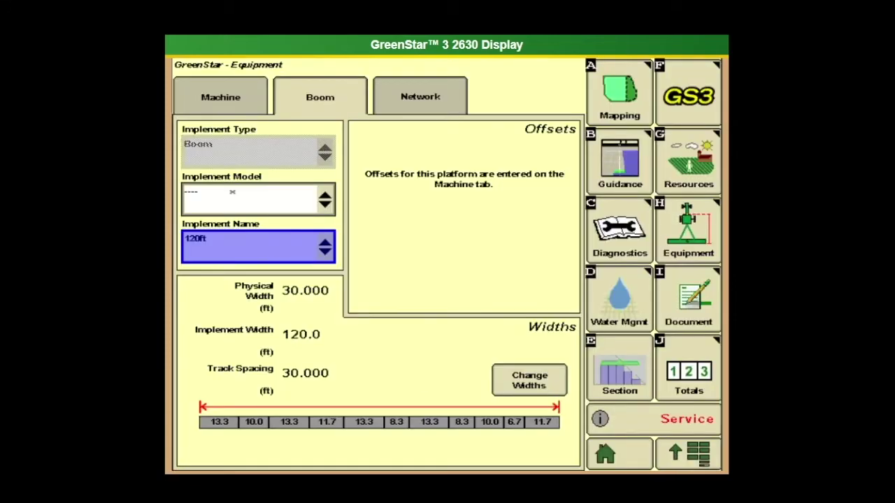
Step: Create a new boom implement model named '120ft'
left_click(324, 201)
left_click(253, 269)
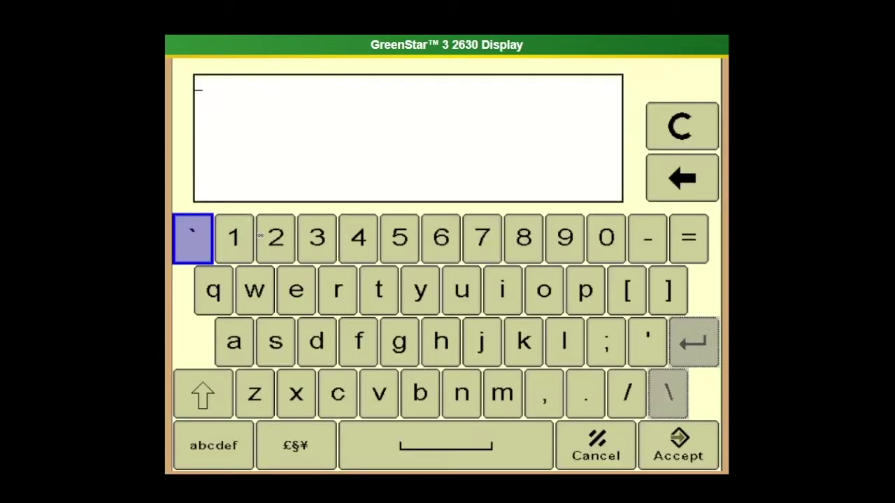
left_click(234, 238)
left_click(276, 238)
left_click(606, 237)
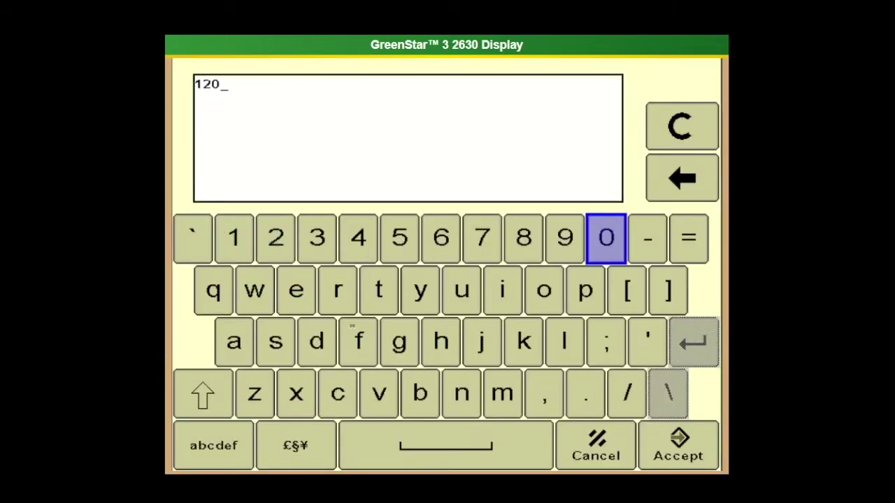
left_click(370, 341)
left_click(379, 290)
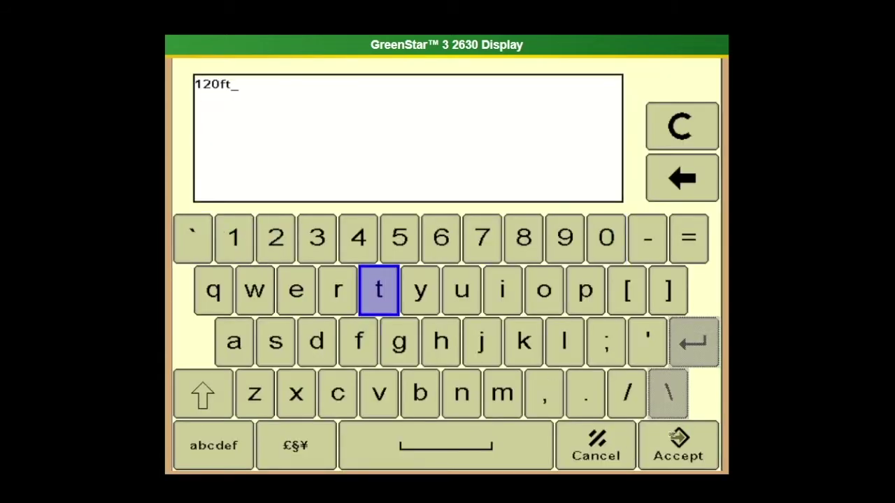
left_click(673, 440)
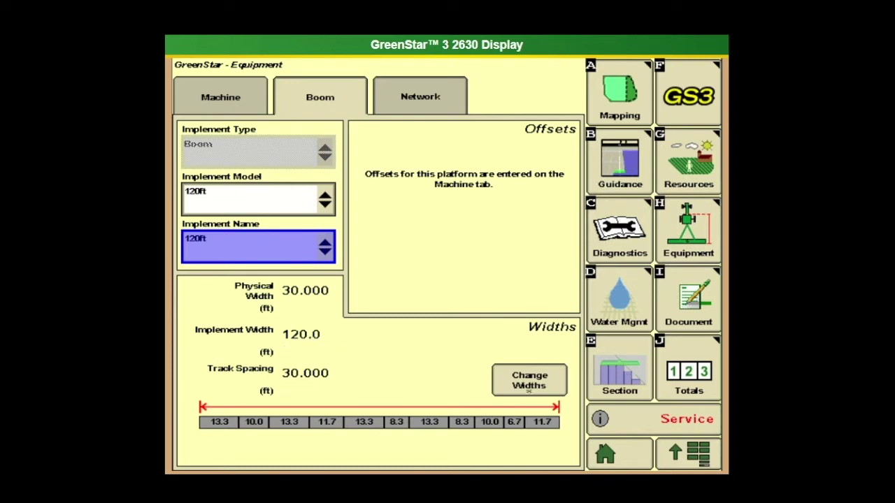
Step: In Change Widths, keep units in feet and set track spacing to 120 ft
left_click(533, 384)
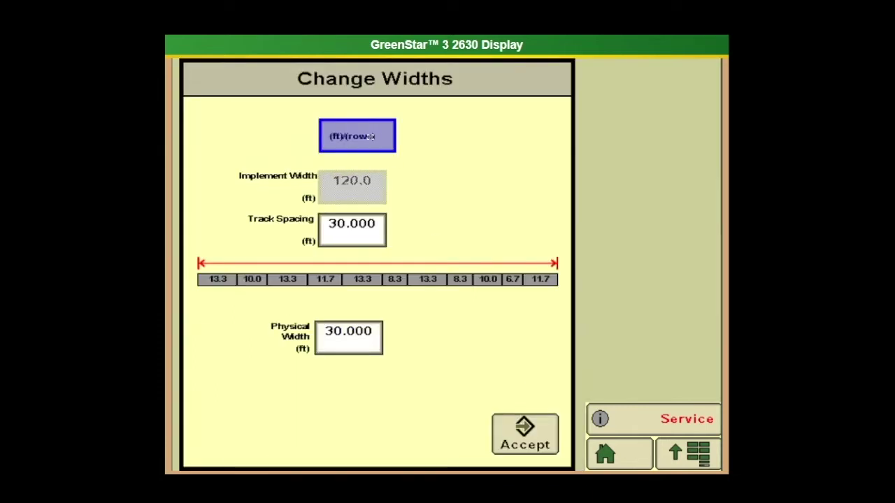
left_click(371, 136)
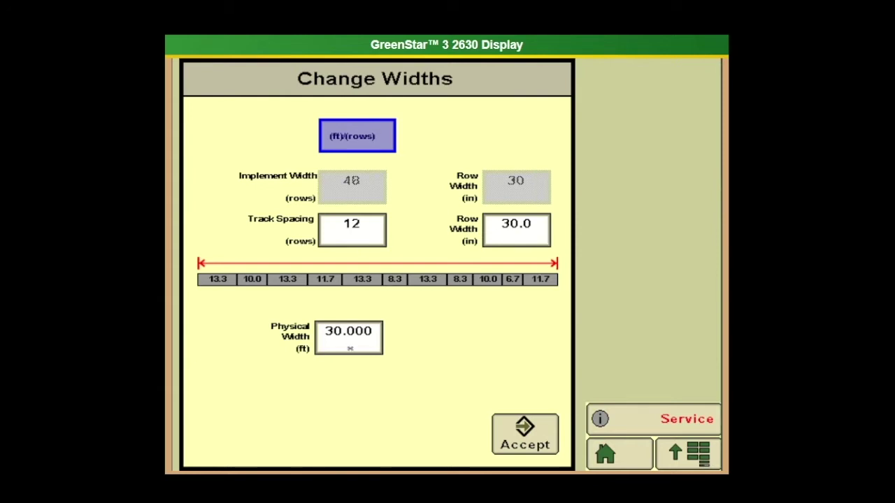
left_click(371, 133)
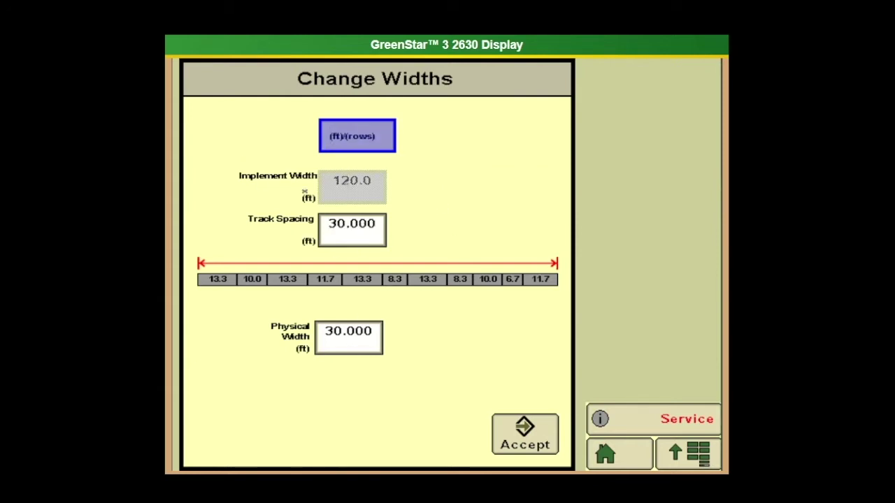
left_click(358, 234)
left_click(347, 178)
left_click(403, 180)
left_click(416, 344)
left_click(511, 398)
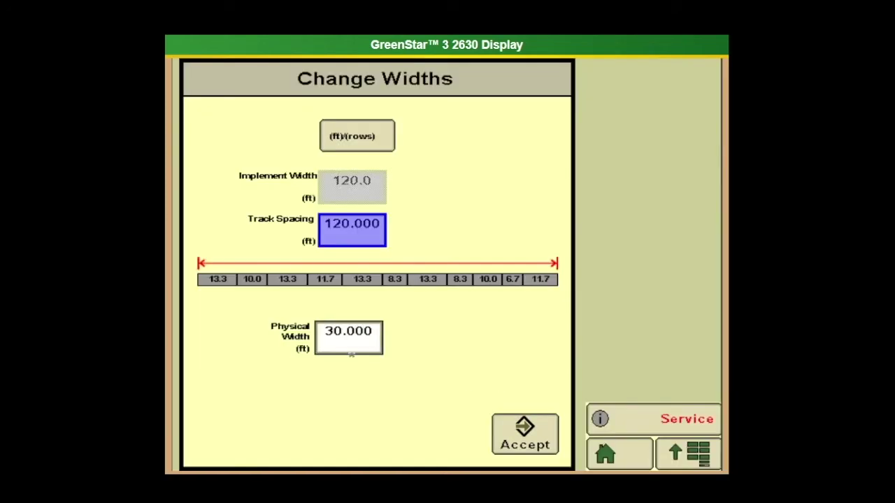
Step: Set the physical width to 120 ft, save the widths, and review the Network tab
left_click(350, 334)
left_click(398, 183)
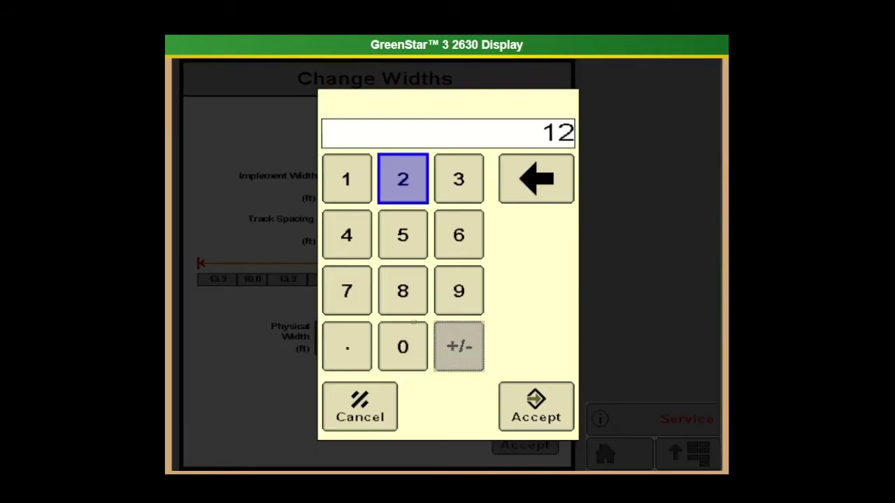
left_click(403, 347)
left_click(536, 407)
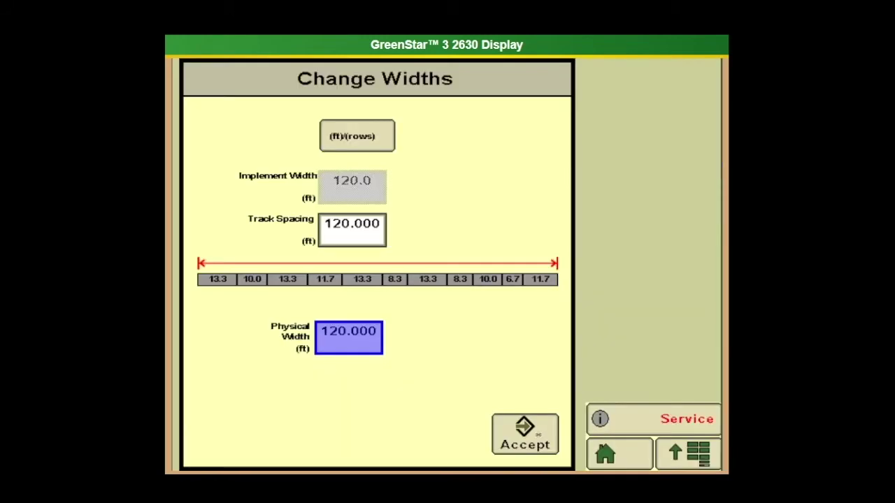
left_click(538, 434)
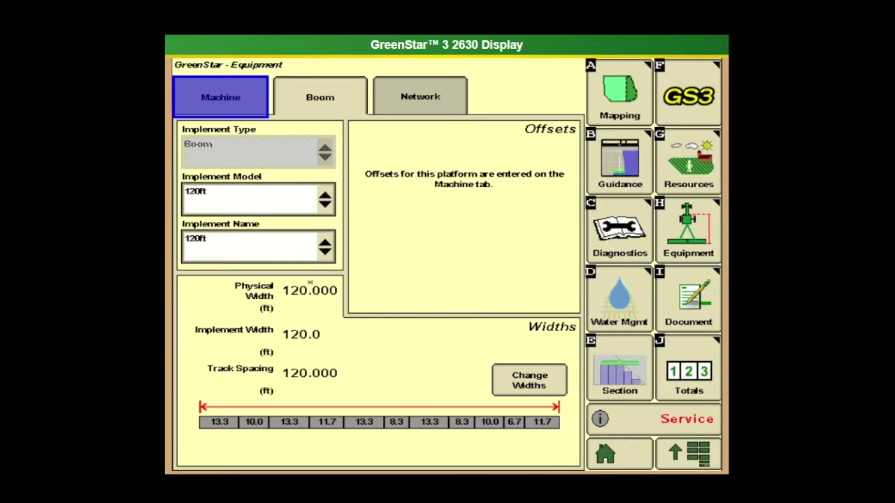
left_click(426, 98)
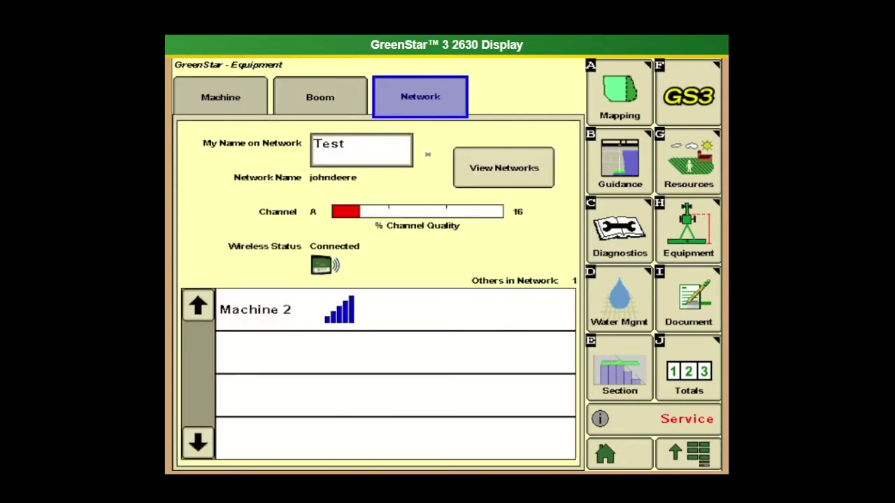
left_click(318, 99)
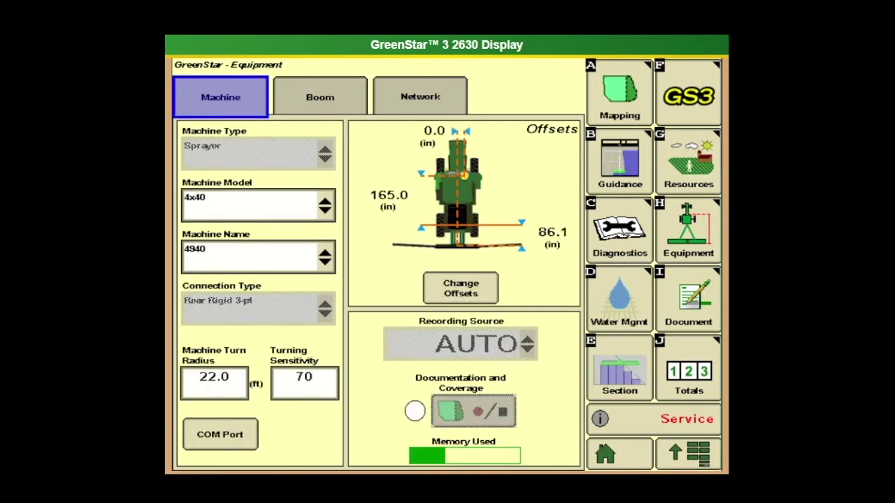
Step: In Documentation, try the Tank Mix application type with the Custom tank mix name
left_click(685, 300)
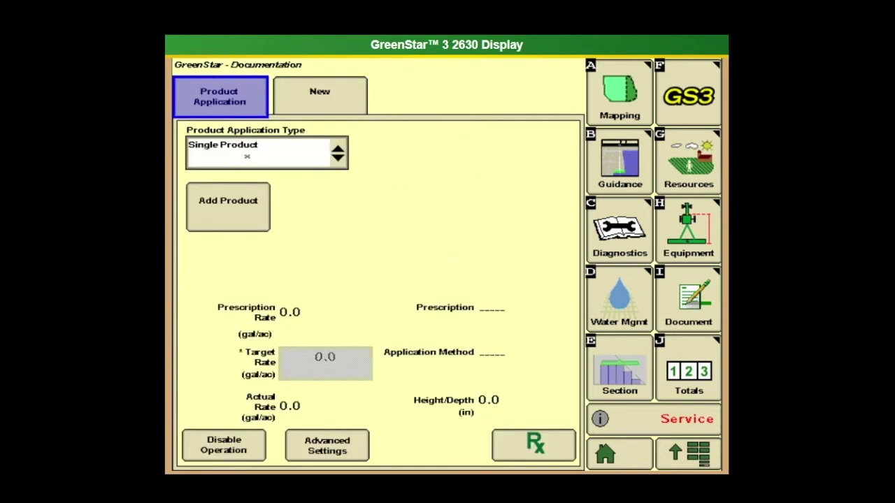
left_click(255, 166)
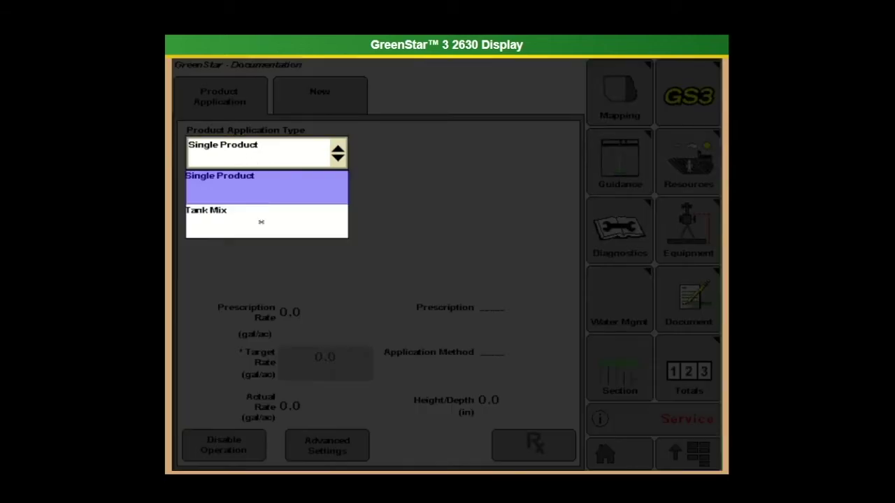
left_click(308, 209)
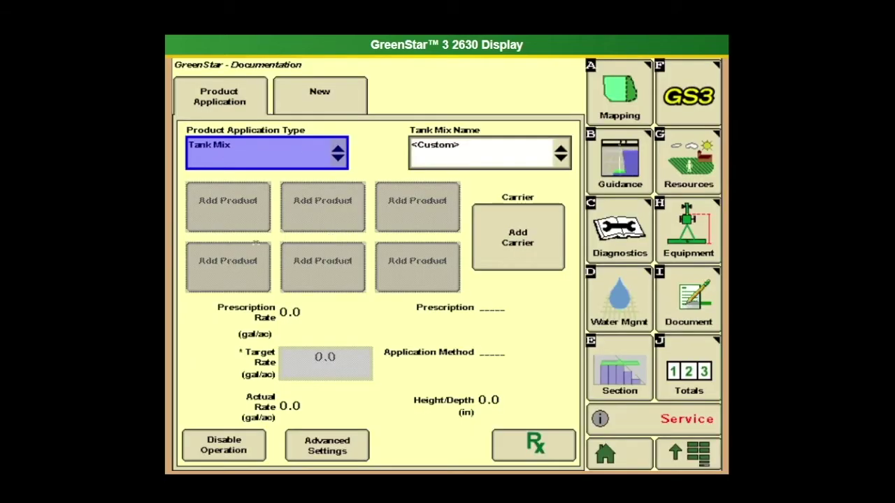
left_click(476, 147)
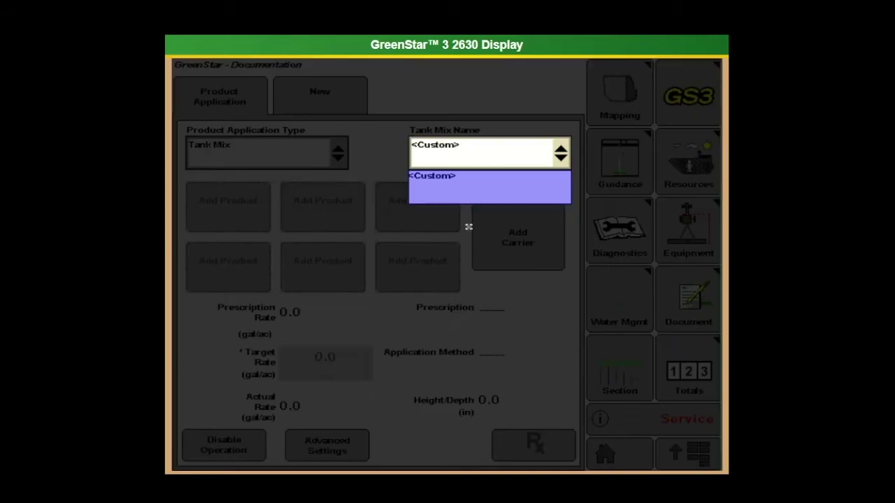
left_click(451, 202)
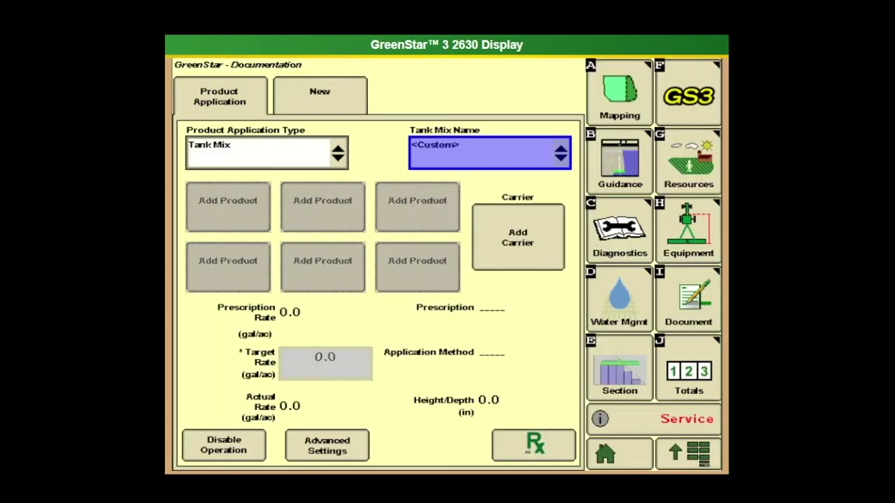
Step: Switch the product application type back to Single Product and bring up the prescription settings
left_click(280, 148)
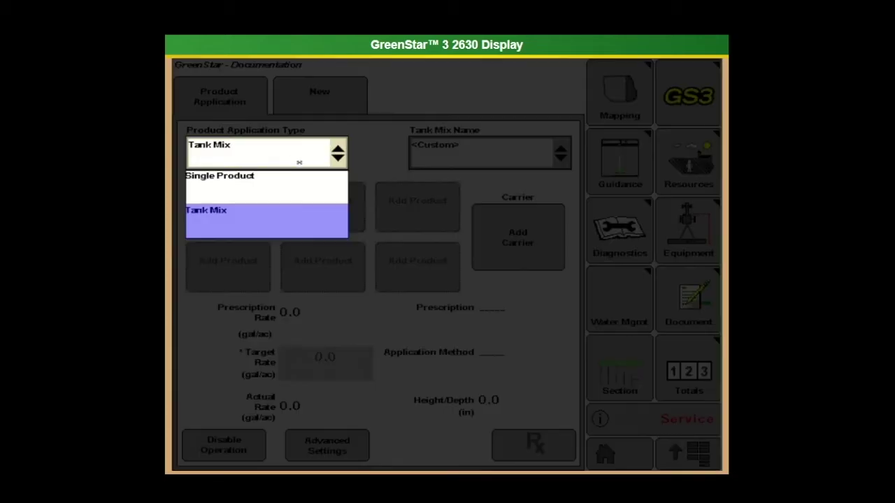
left_click(327, 190)
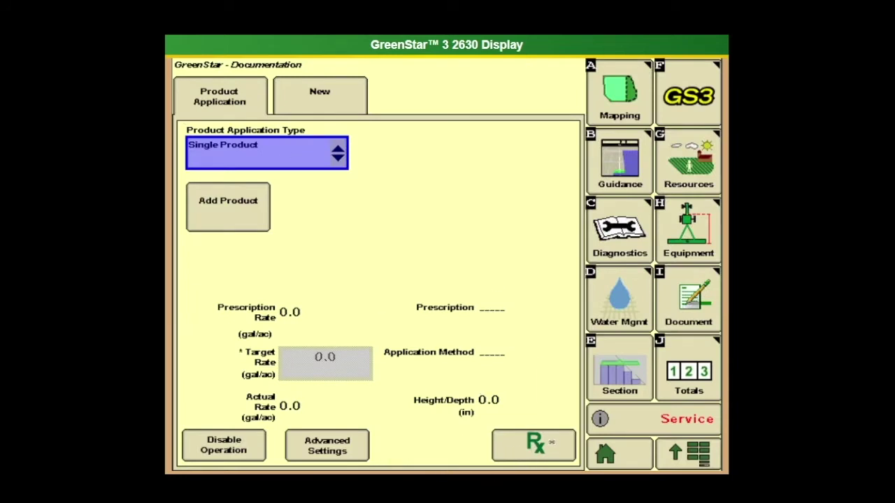
left_click(535, 445)
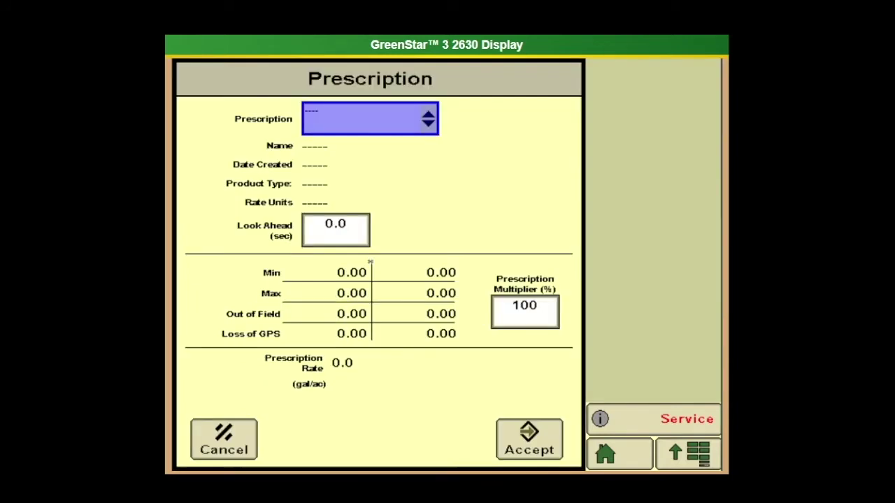
Step: Close the Prescription dialog without selecting any prescription
left_click(357, 121)
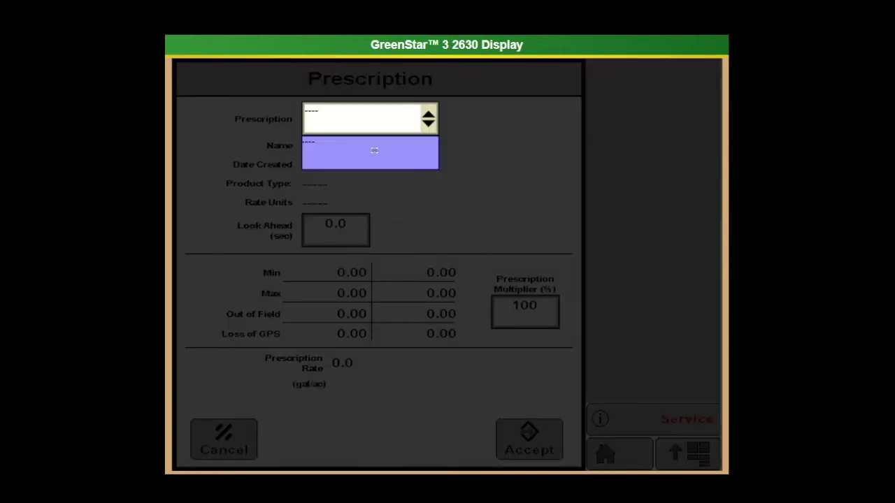
left_click(456, 195)
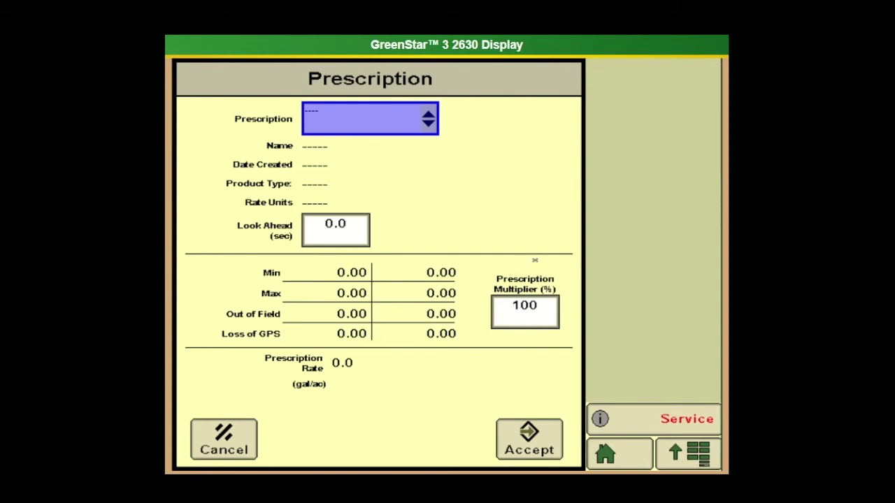
left_click(528, 437)
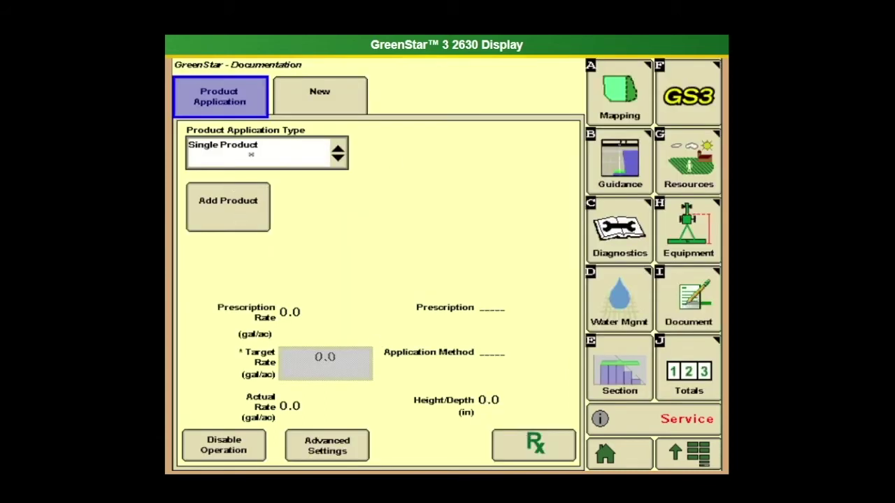
Step: Add a product of type Additive named AMS to the single-product application
left_click(235, 206)
left_click(422, 141)
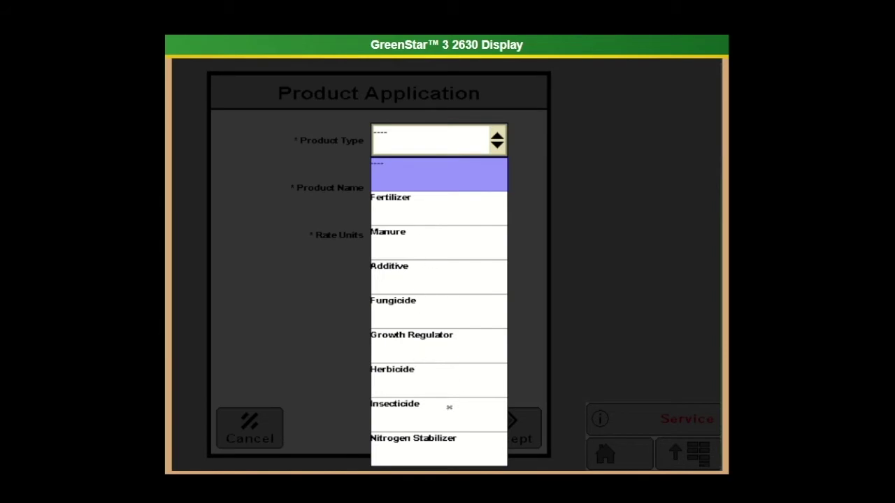
left_click(442, 281)
left_click(413, 196)
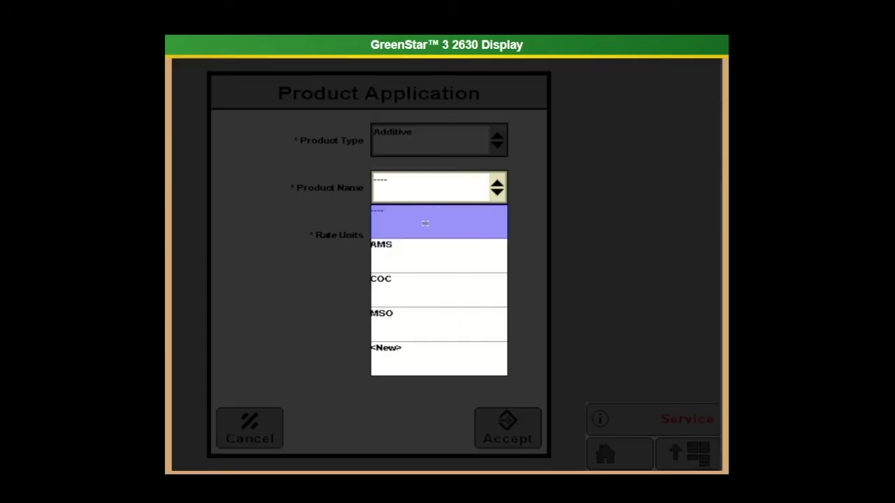
left_click(418, 259)
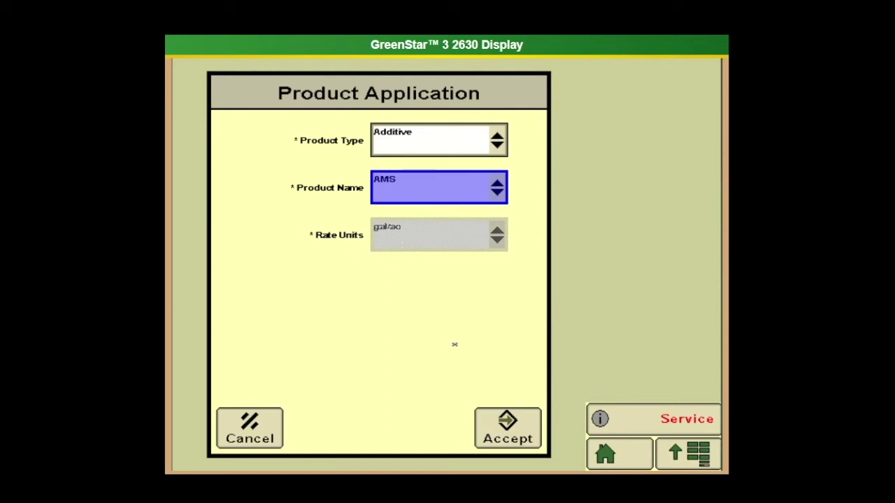
left_click(510, 425)
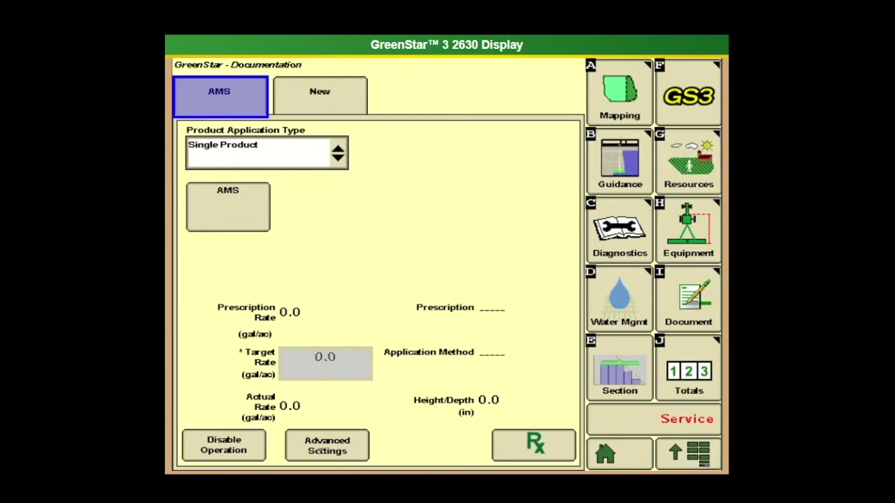
Step: In Advanced Settings, choose Broadcast application method with 12.0 in height/depth and save
left_click(322, 451)
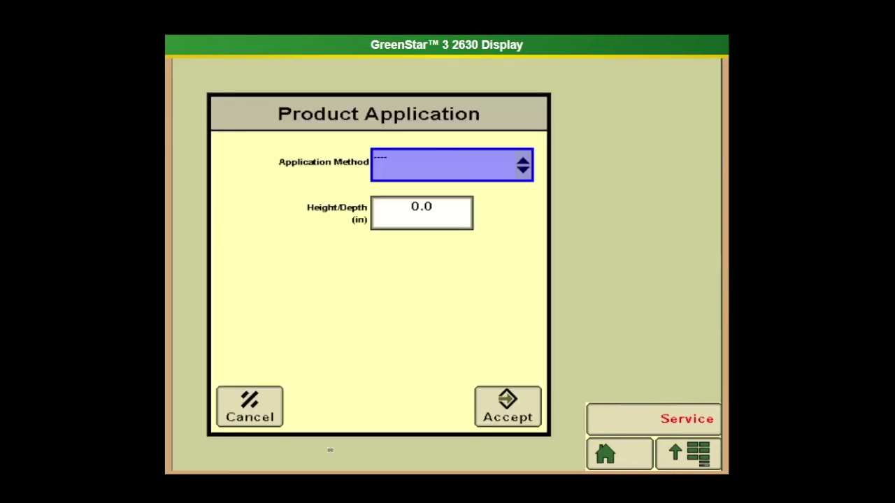
left_click(436, 169)
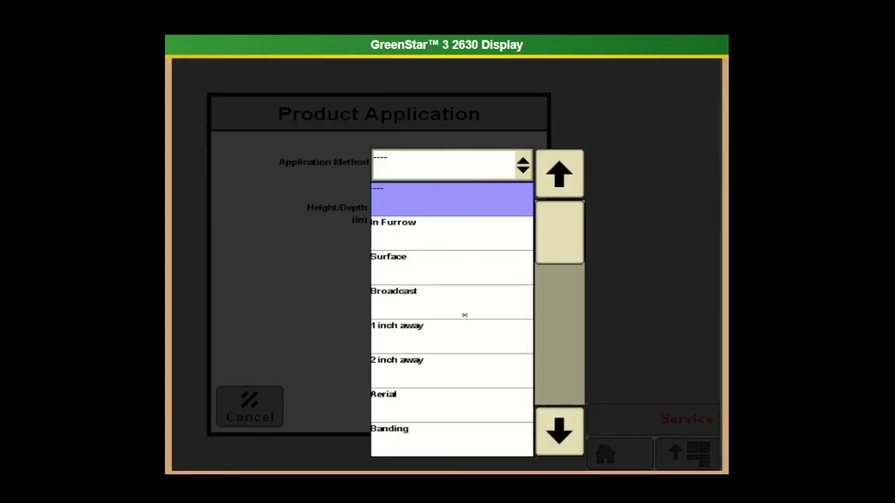
left_click(426, 299)
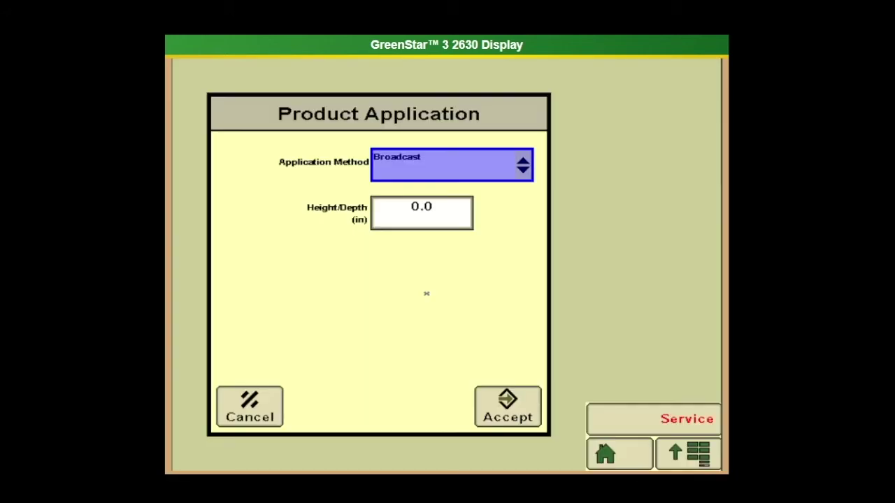
left_click(442, 225)
left_click(347, 179)
left_click(404, 179)
left_click(537, 407)
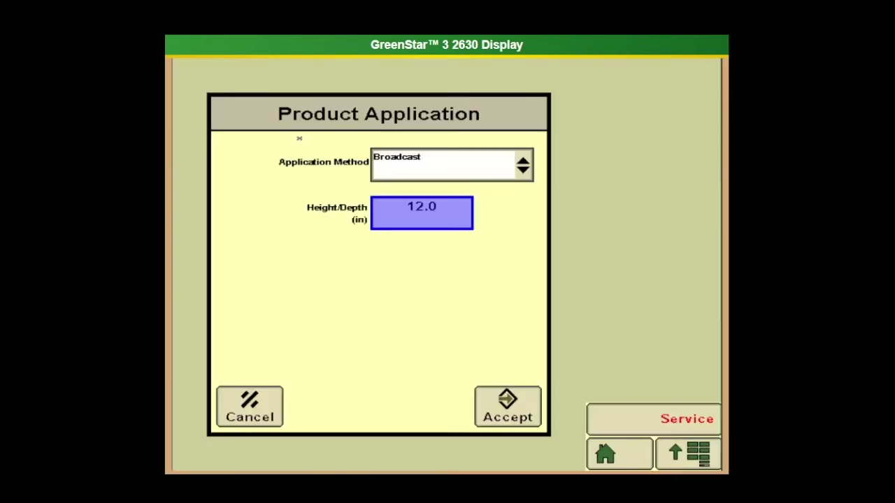
left_click(508, 402)
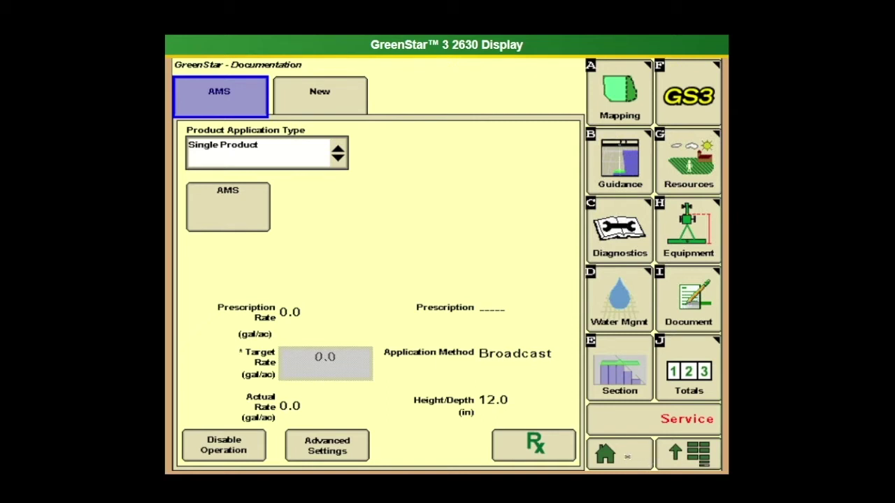
Step: Go from the home run page through the main menu and GreenStar pages to Section Control Settings
left_click(627, 457)
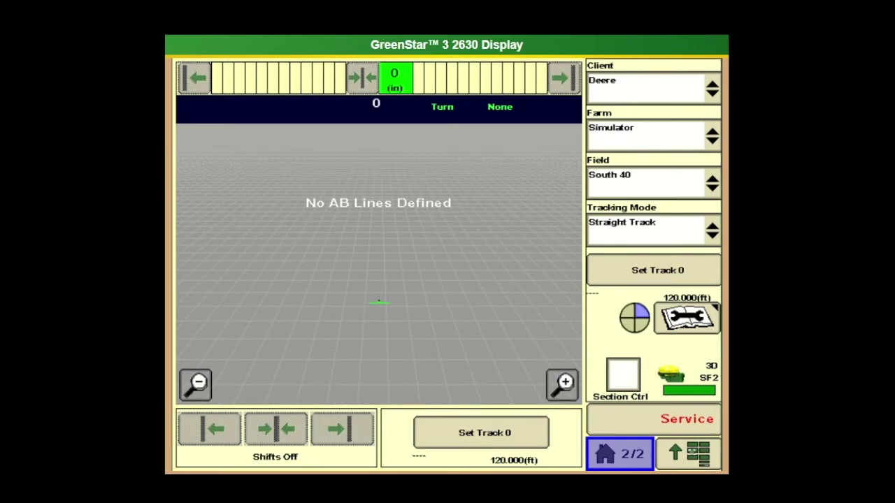
left_click(688, 454)
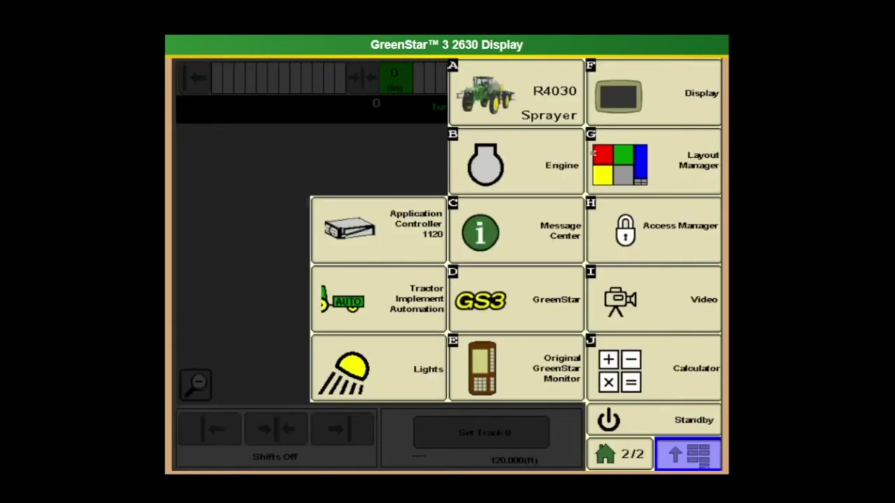
left_click(507, 298)
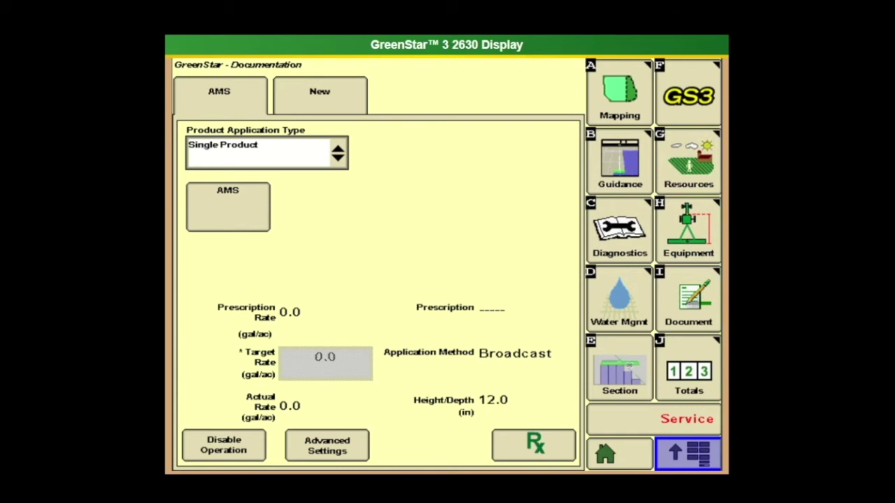
left_click(629, 365)
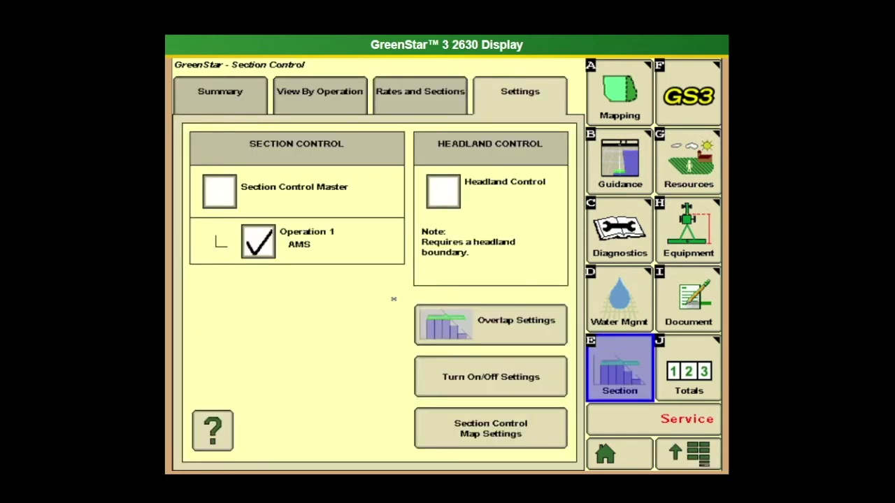
Step: Check the coverage summary, tick Section Control Master on the Settings tab, and bring up Overlap Settings
left_click(236, 99)
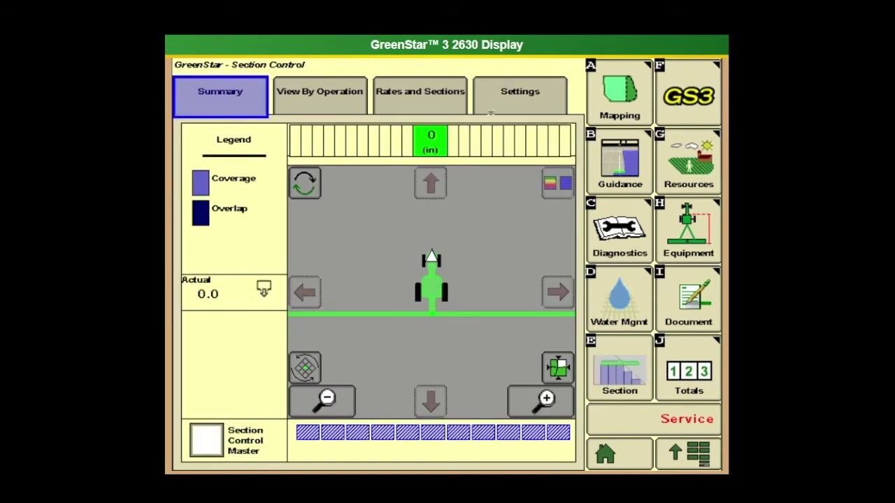
left_click(522, 100)
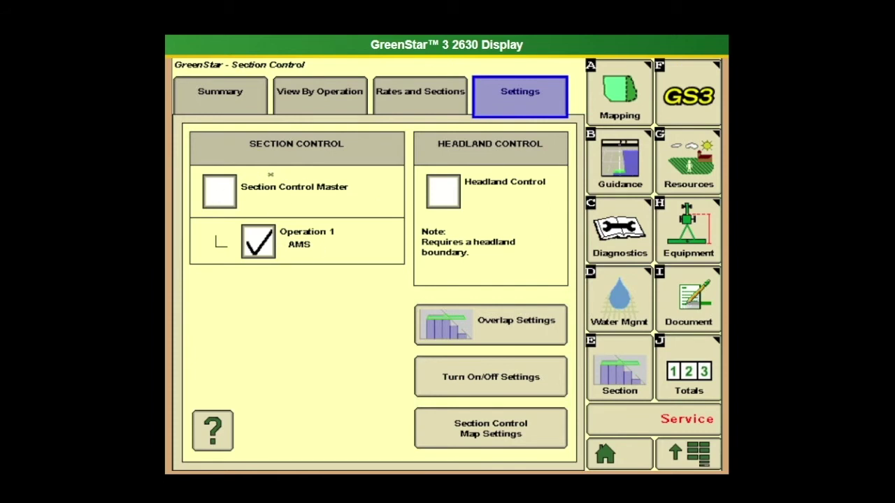
left_click(218, 199)
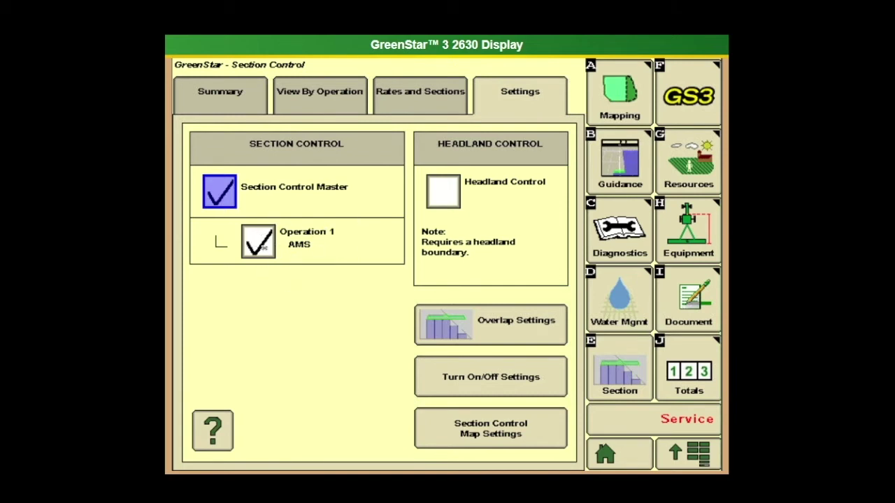
left_click(497, 329)
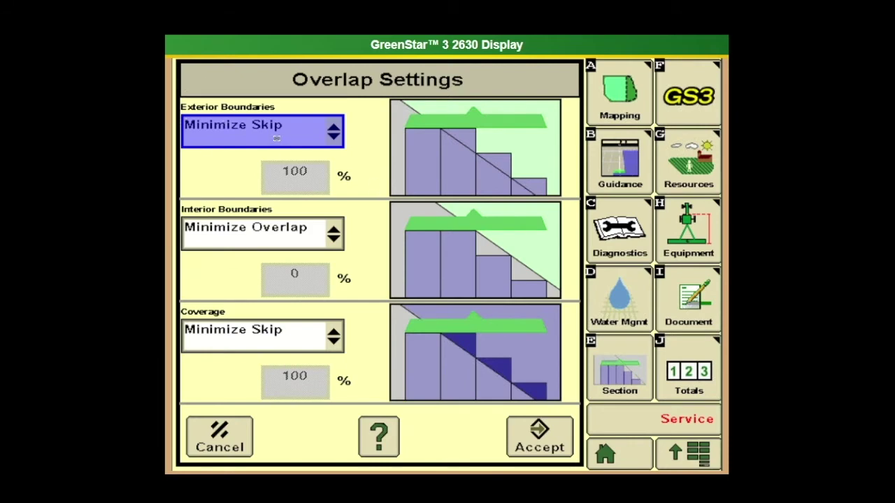
Step: Set the Exterior Boundaries option to % Overlap with the percentage left at 0
left_click(276, 138)
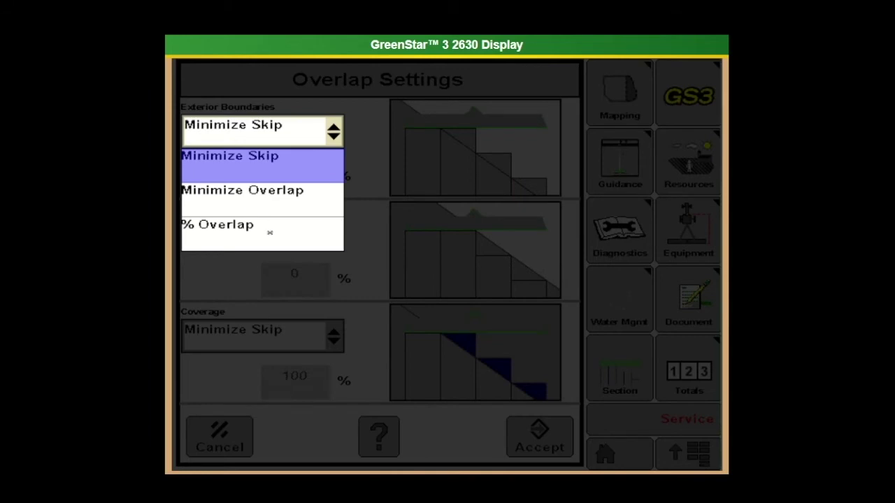
left_click(269, 230)
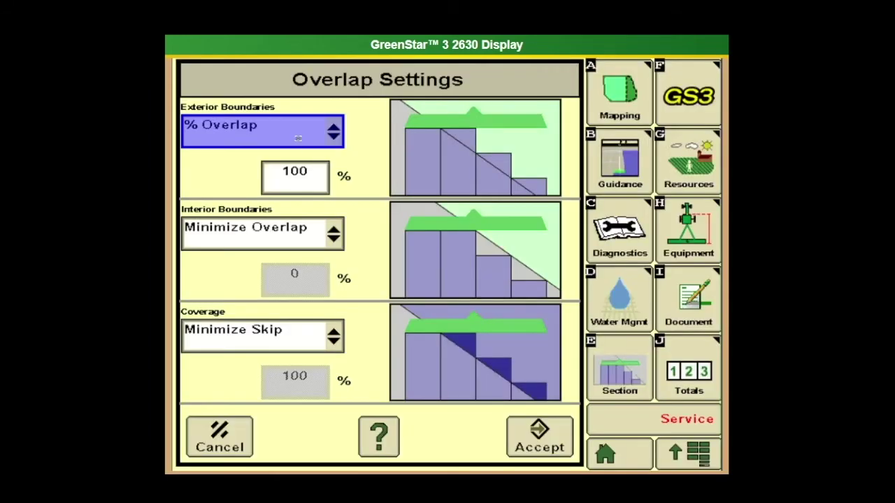
left_click(298, 137)
left_click(282, 168)
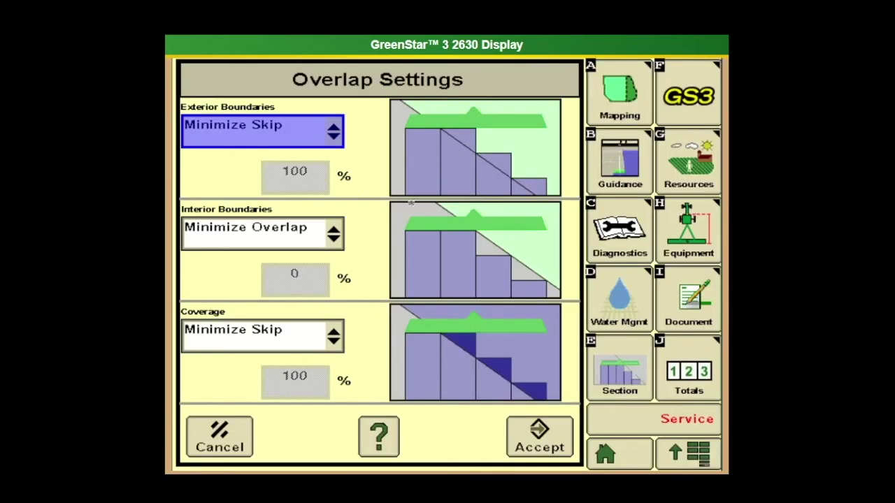
left_click(293, 138)
left_click(288, 197)
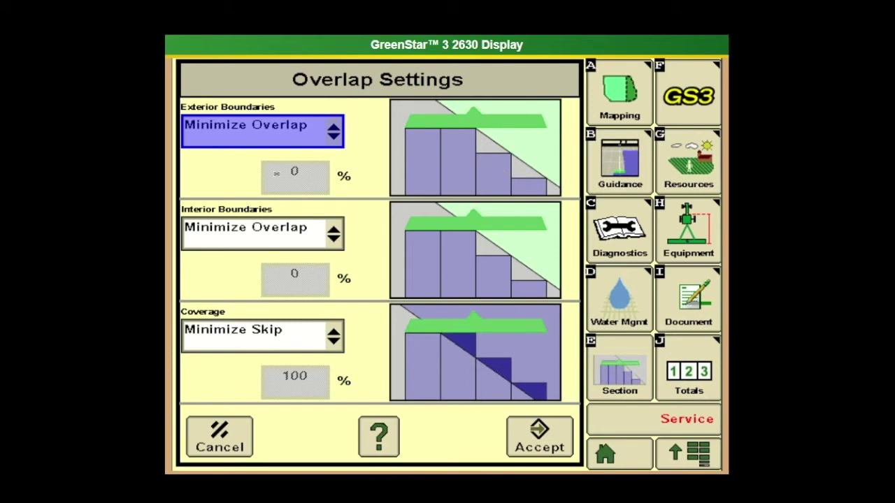
left_click(276, 142)
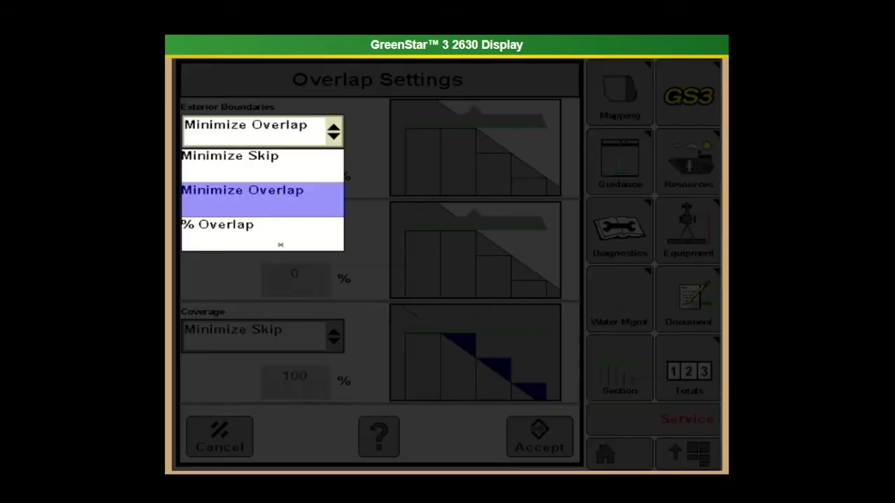
left_click(281, 240)
left_click(306, 181)
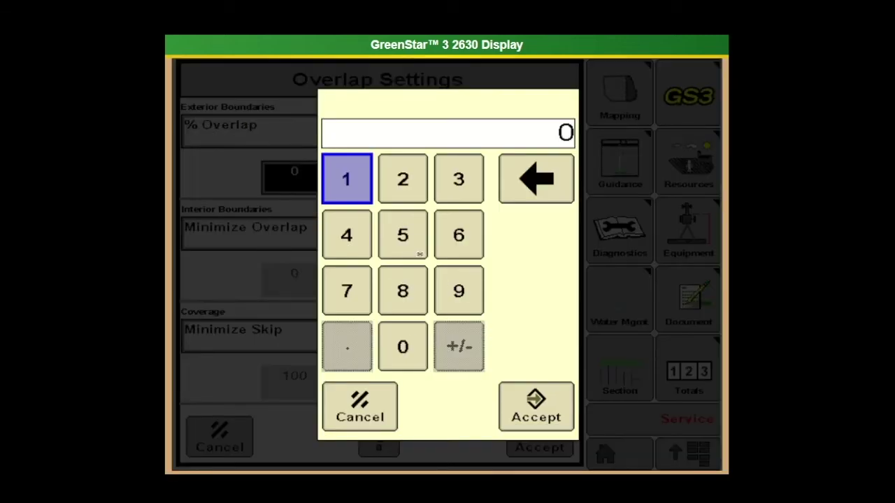
left_click(360, 412)
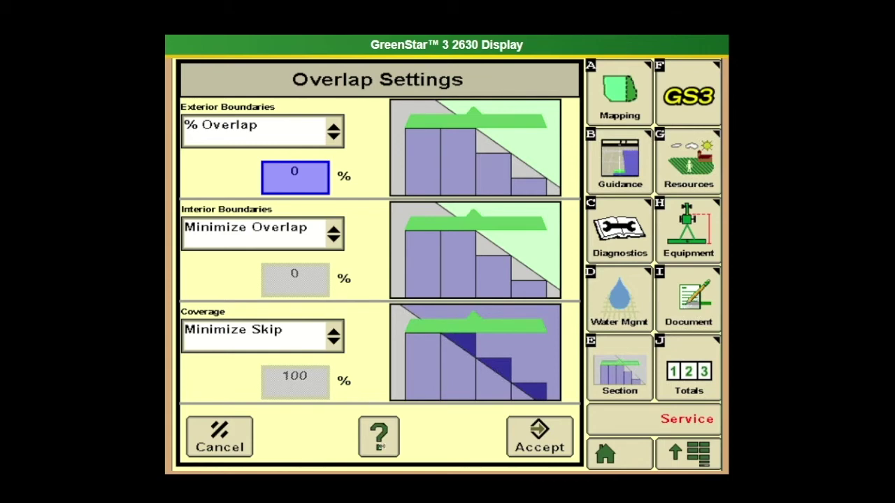
Step: Read the overlap options help, then accept the overlap settings
left_click(379, 437)
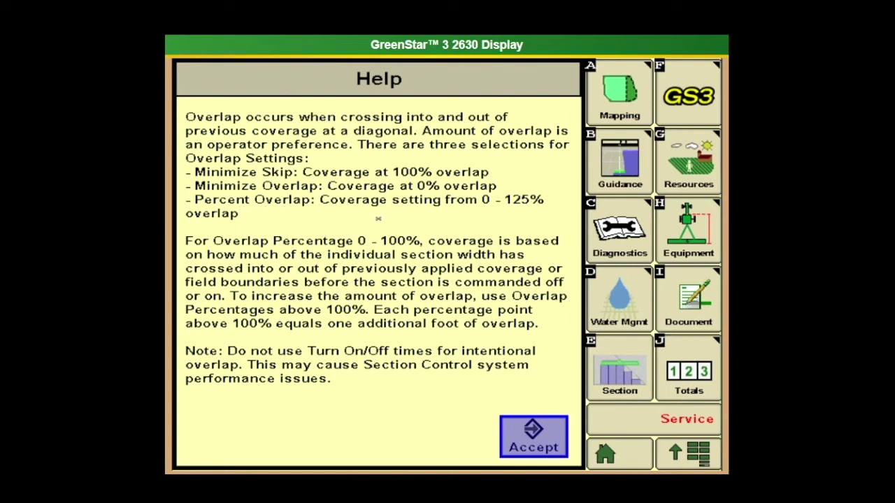
left_click(536, 438)
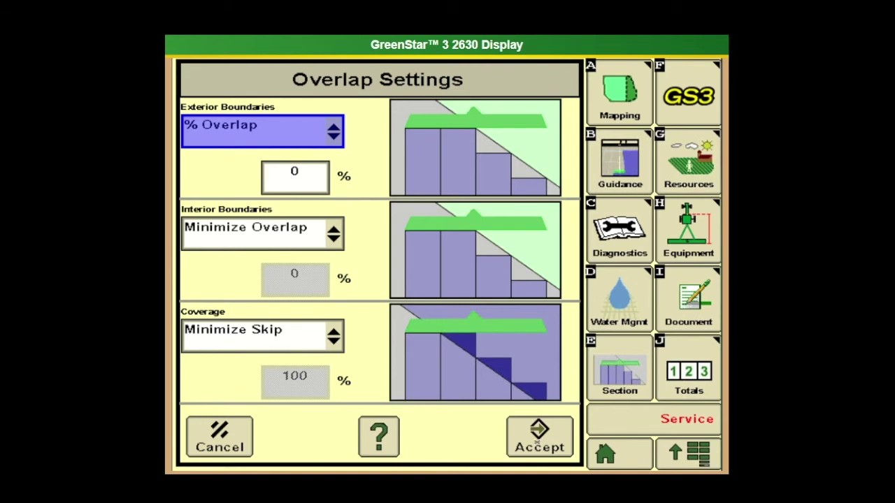
left_click(537, 442)
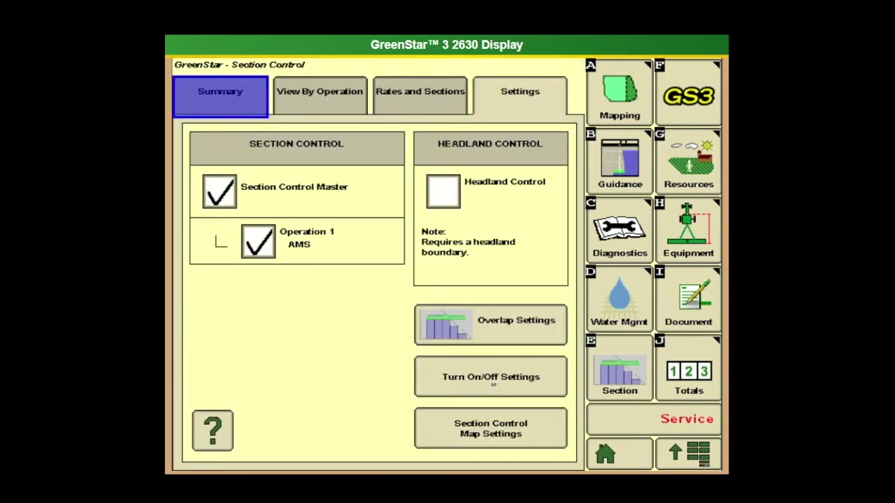
Step: In Turn On/Off Settings, set the turn-on time to 1.0 seconds
left_click(493, 382)
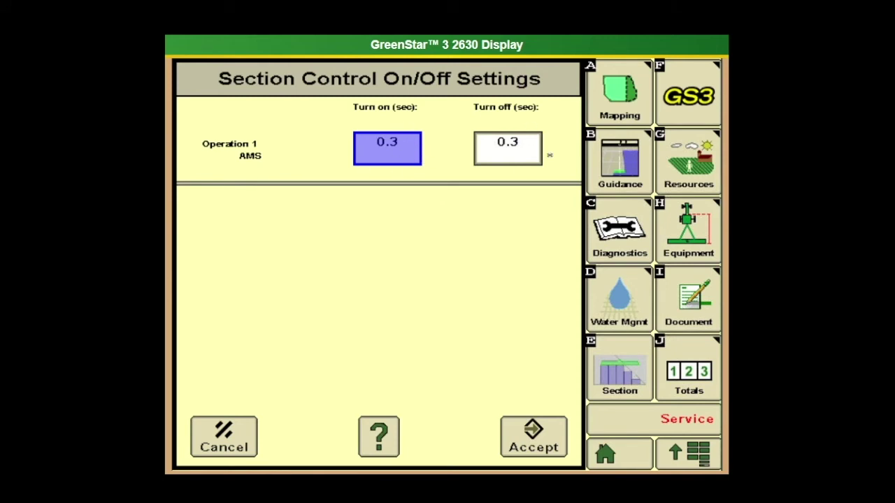
left_click(391, 144)
left_click(338, 184)
left_click(359, 335)
left_click(408, 335)
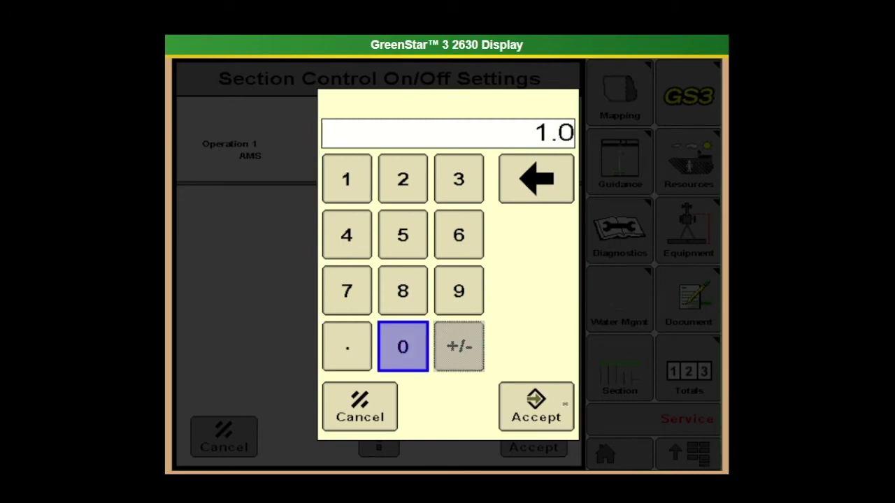
left_click(564, 398)
Step: Set the turn-off time to 0.6 seconds and bring up the turn on/off help
left_click(509, 150)
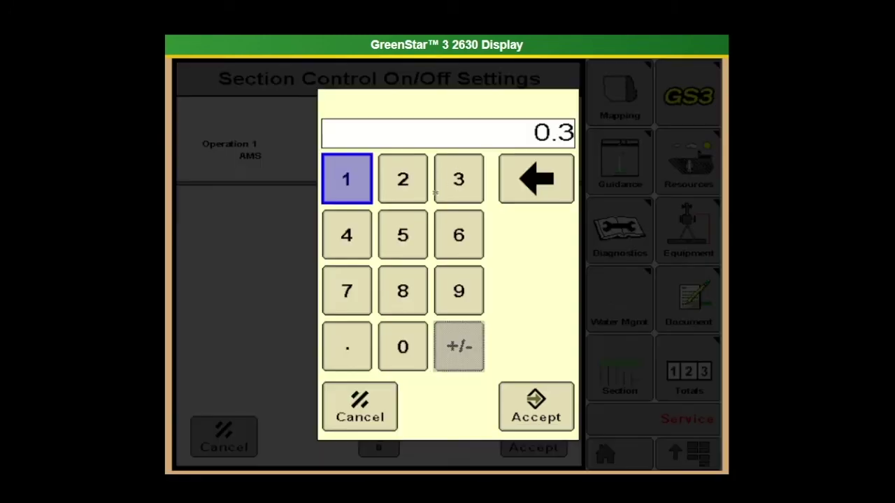
left_click(404, 354)
left_click(344, 342)
left_click(459, 236)
left_click(523, 404)
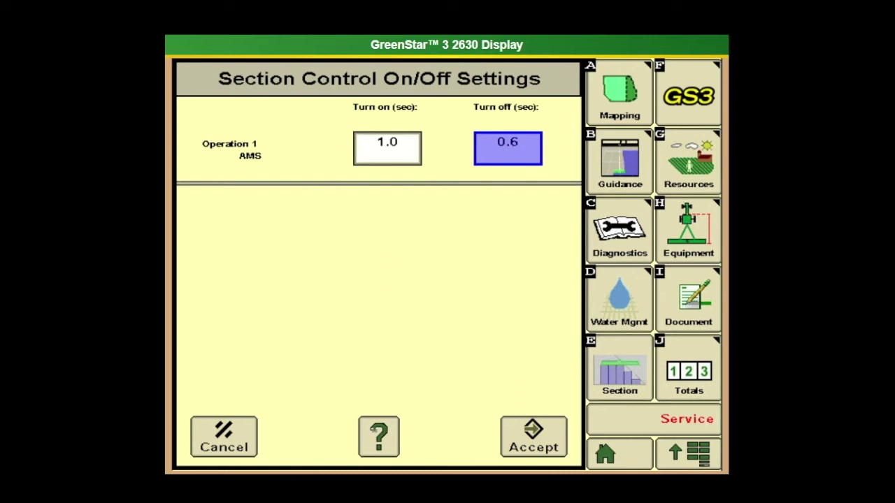
left_click(377, 431)
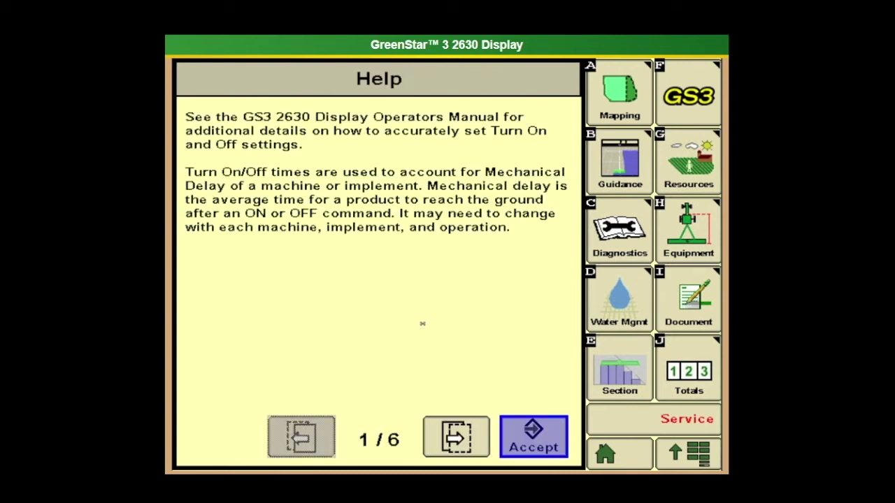
Step: Page through the help screens to the air seeders page, close help, and accept the 1.0/0.6 s times
left_click(456, 438)
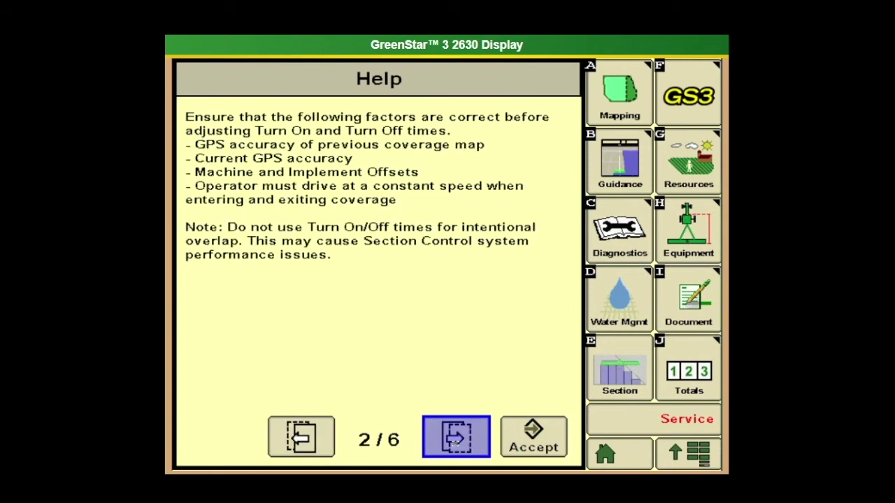
left_click(456, 438)
left_click(456, 438)
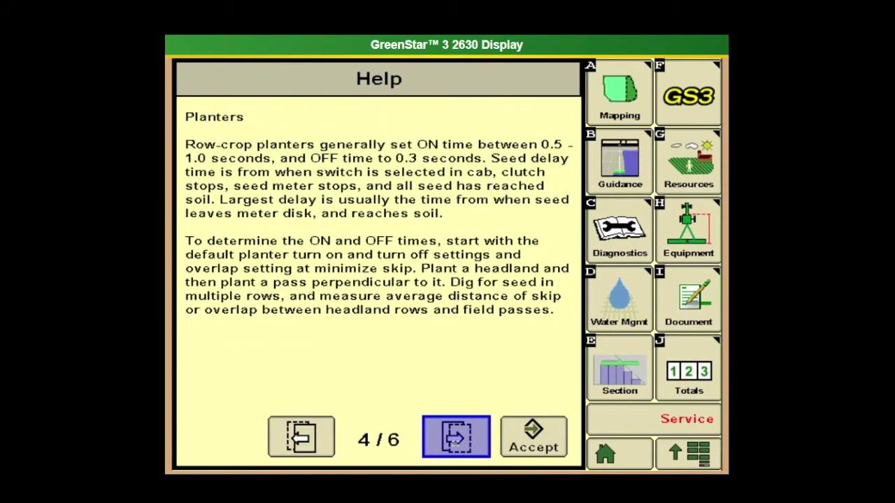
left_click(456, 437)
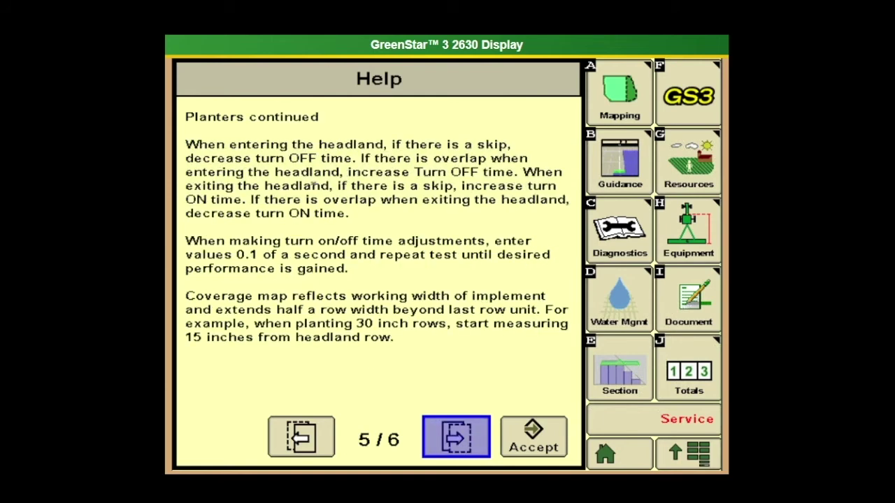
left_click(456, 438)
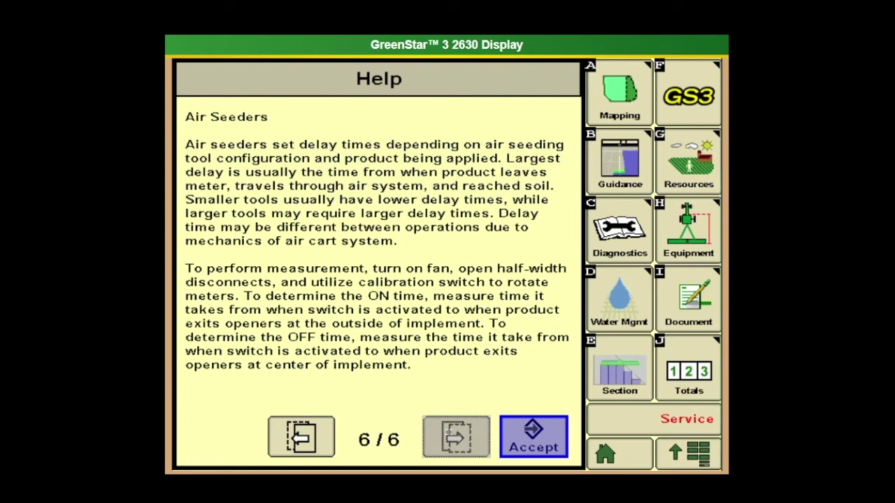
left_click(536, 443)
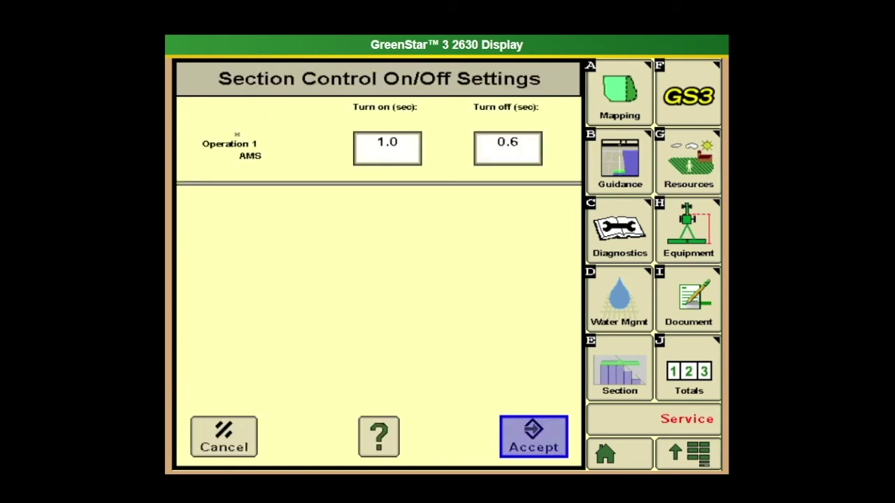
left_click(560, 437)
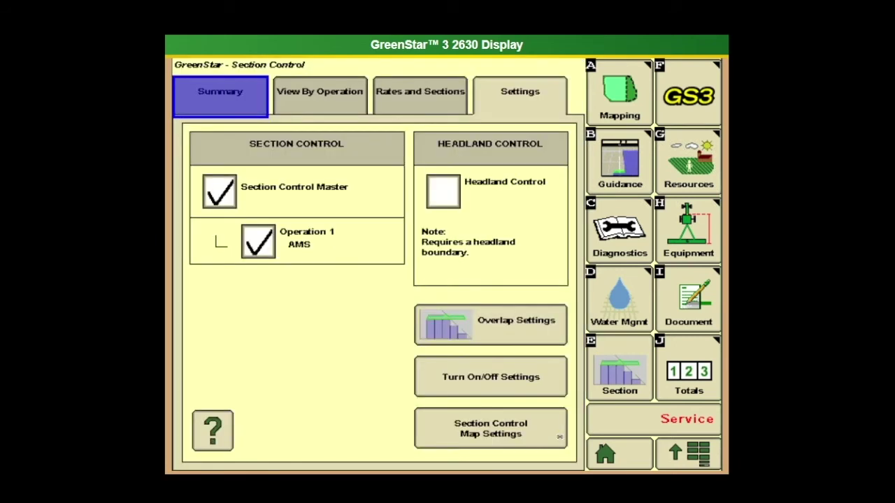